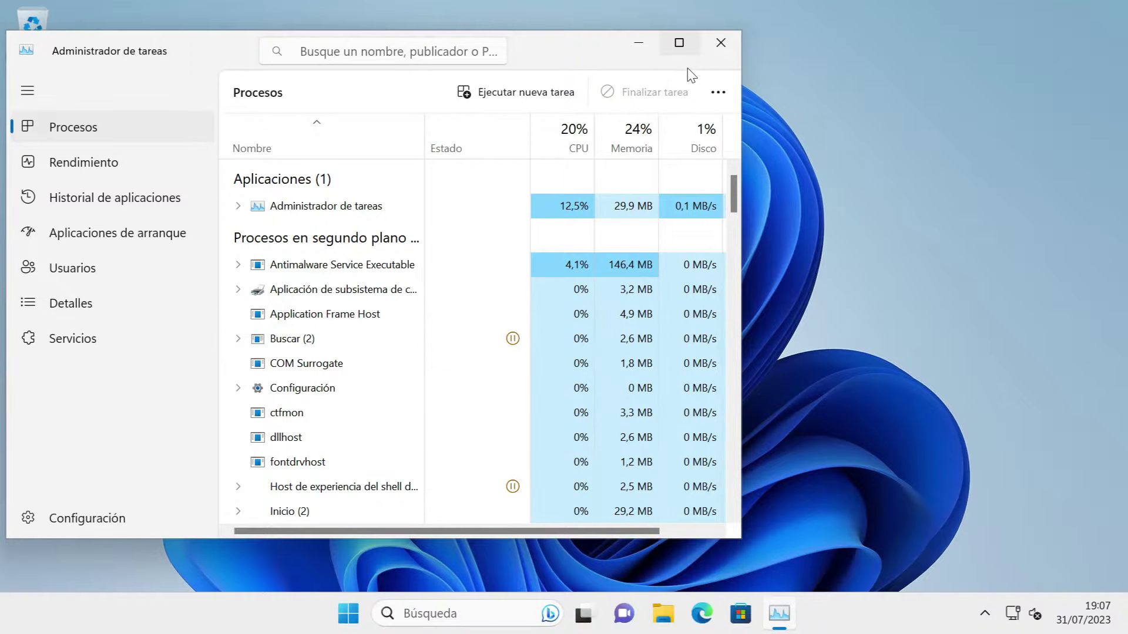
# Restart the Explorador de Windows process and close the Administrador de tareas.
pyautogui.click(679, 42)
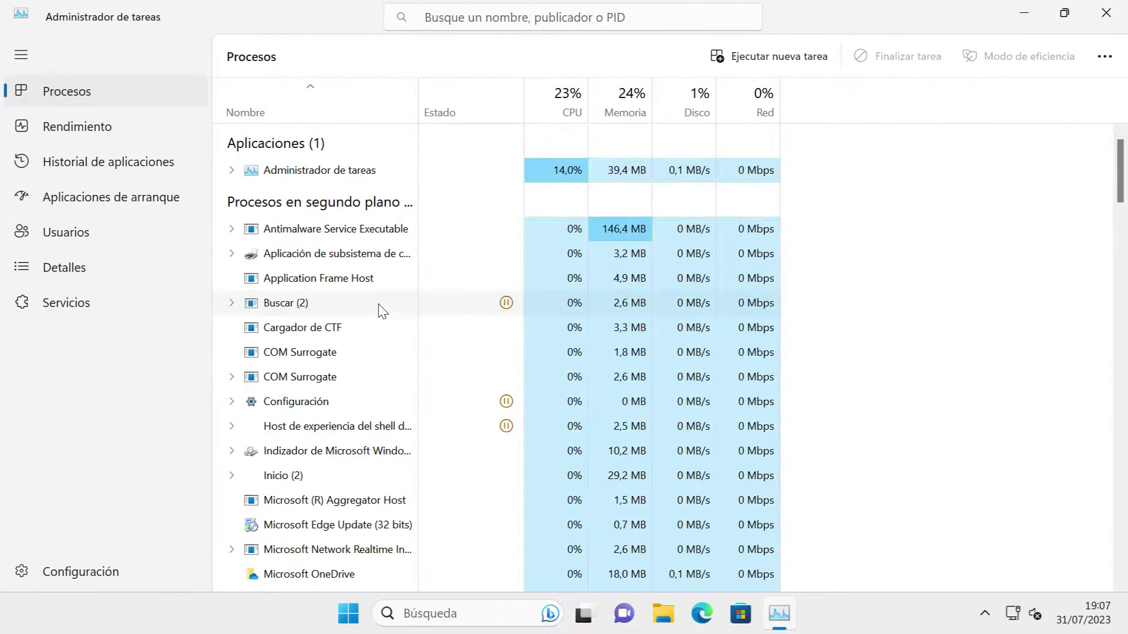
pyautogui.scroll(-1, 415, 320)
pyautogui.scroll(-5, 416, 322)
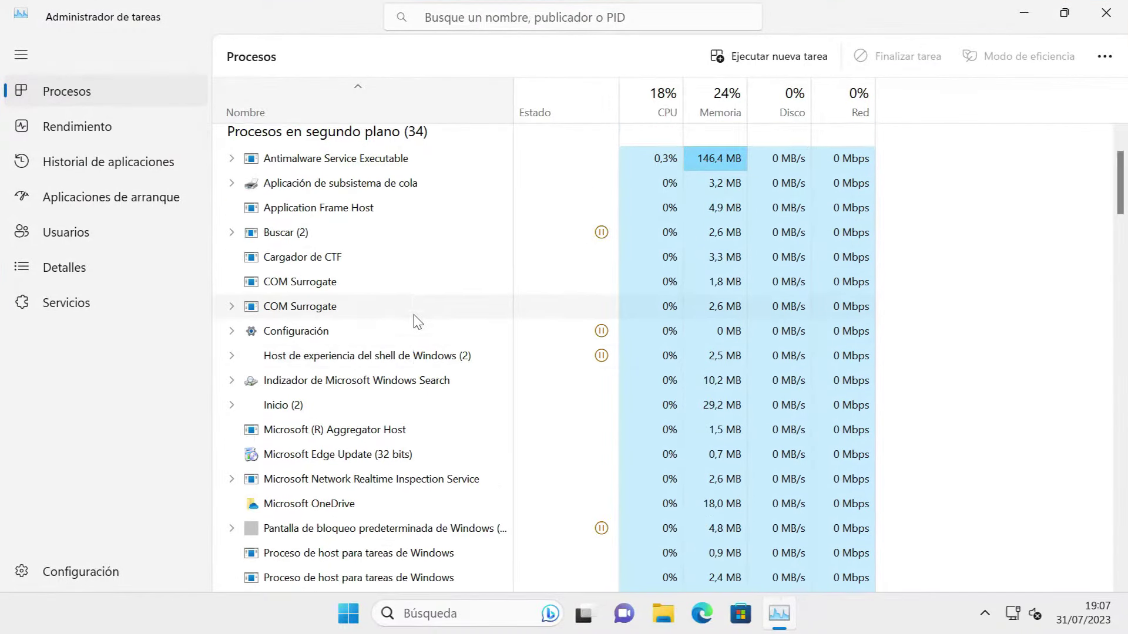
pyautogui.scroll(-6, 415, 322)
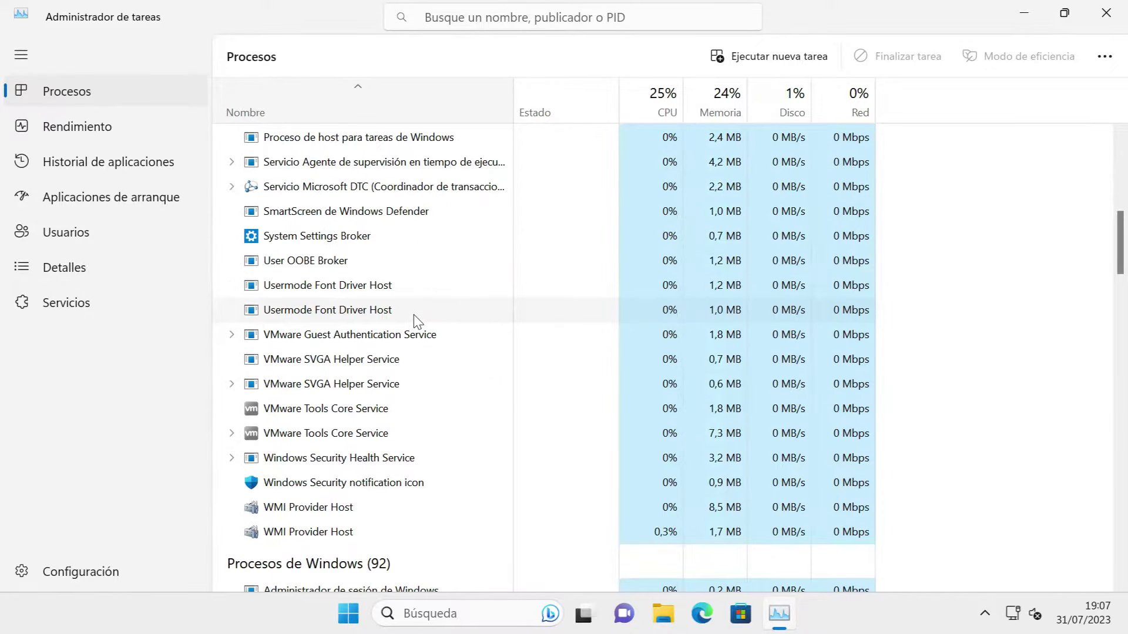
pyautogui.scroll(-2, 418, 322)
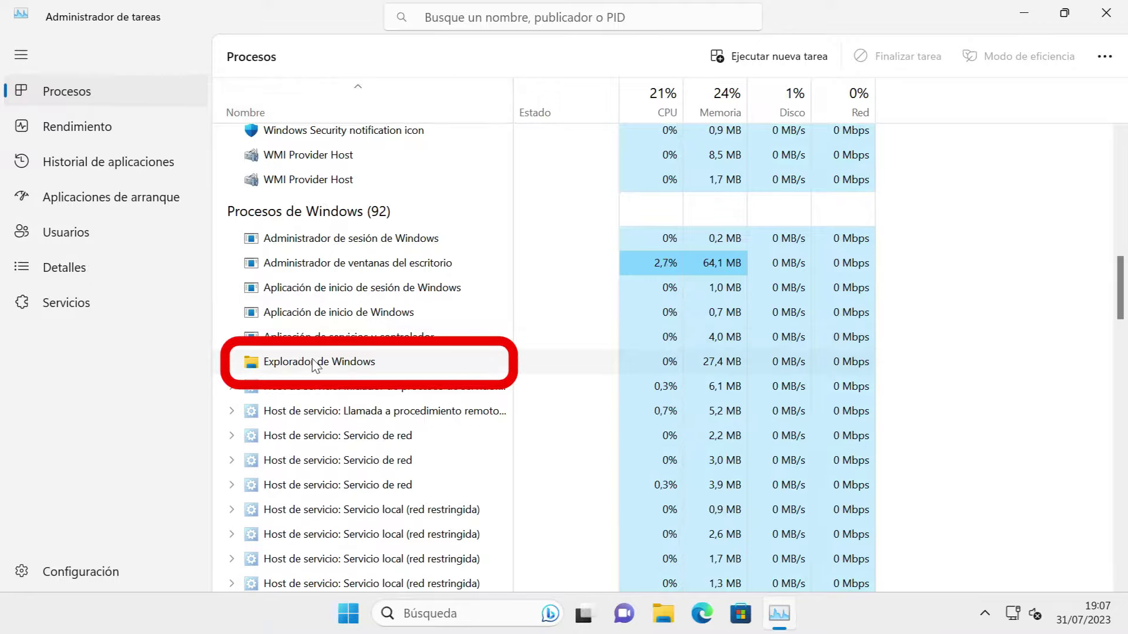
pyautogui.click(315, 362)
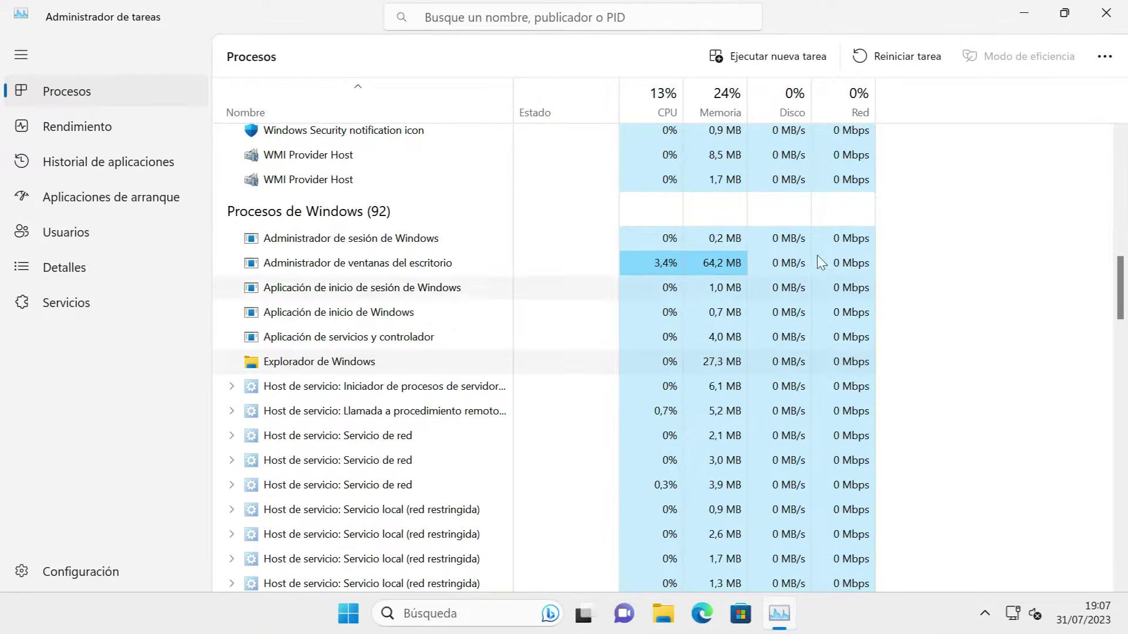
pyautogui.click(896, 63)
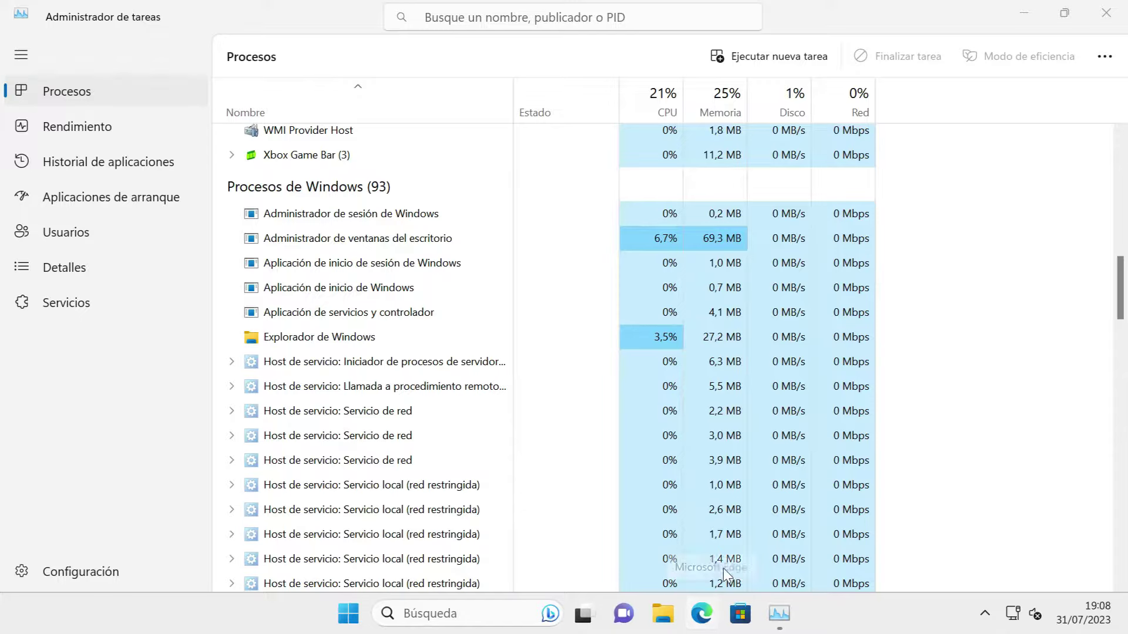
pyautogui.click(1104, 15)
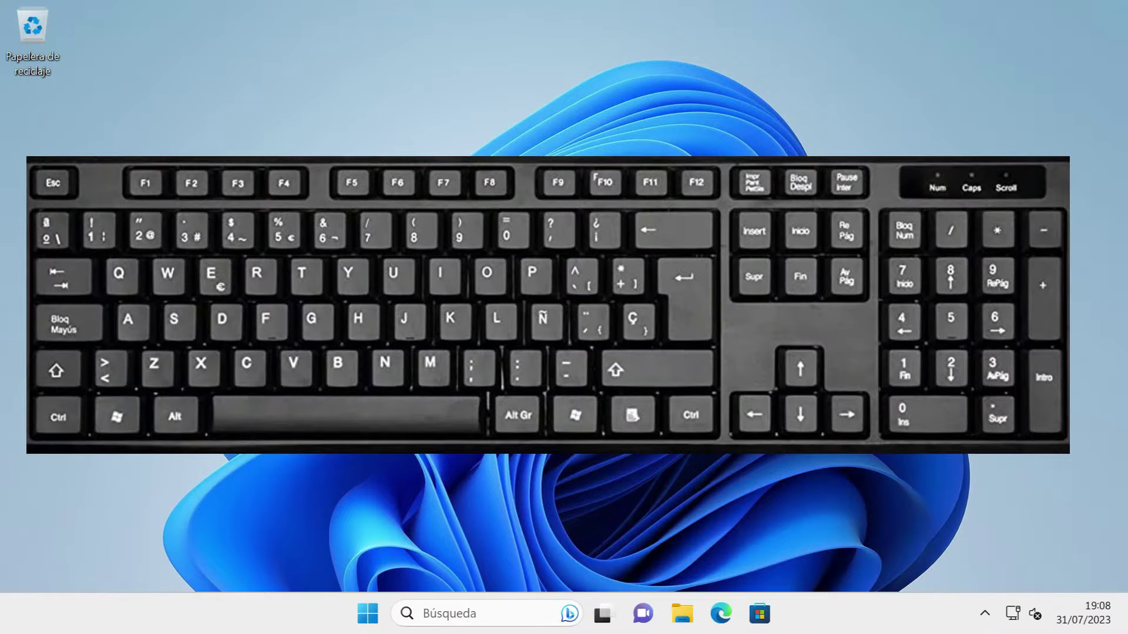
# Choose Cerrar sesión as the action in the Cerrar Windows dialog and cancel the dialog.
pyautogui.hotkey('alt', 'F4')
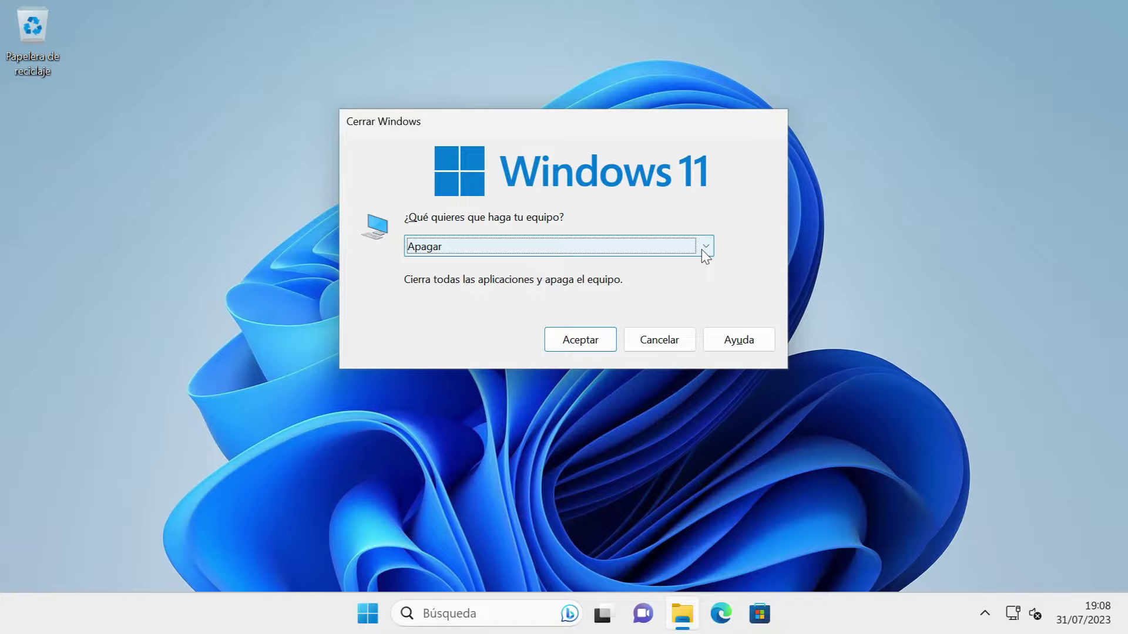
pyautogui.click(703, 250)
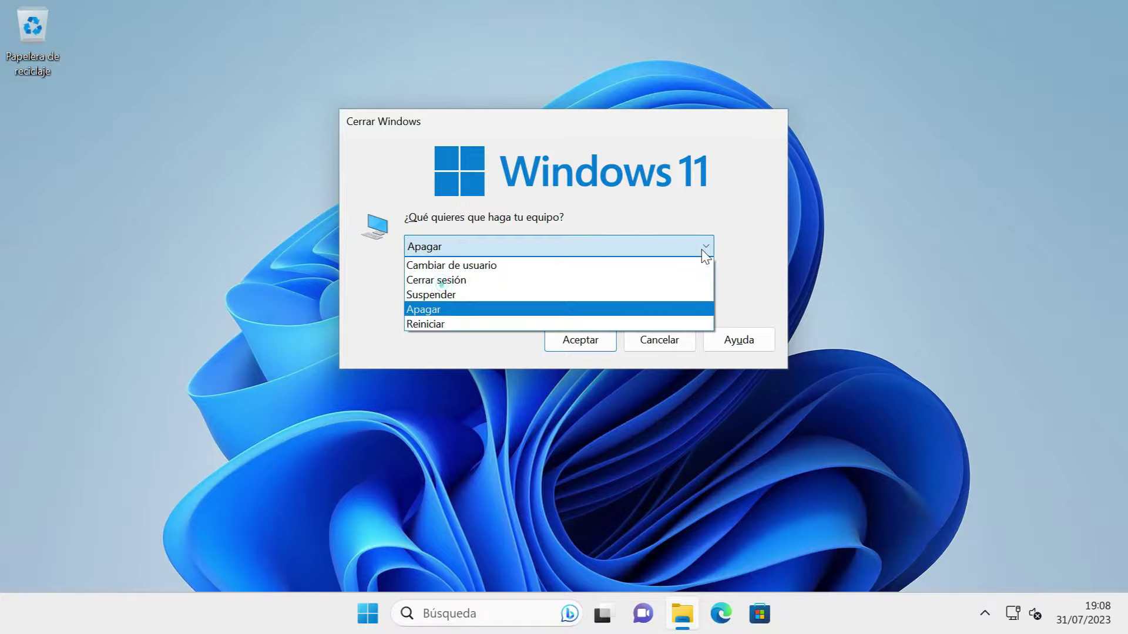
pyautogui.click(474, 282)
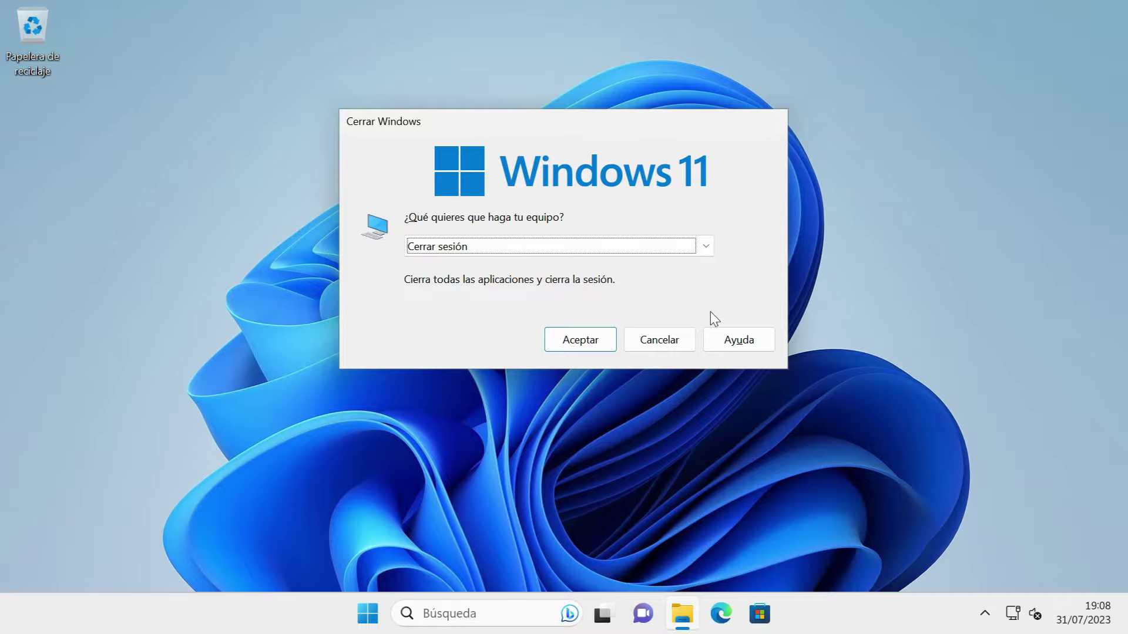
pyautogui.click(668, 346)
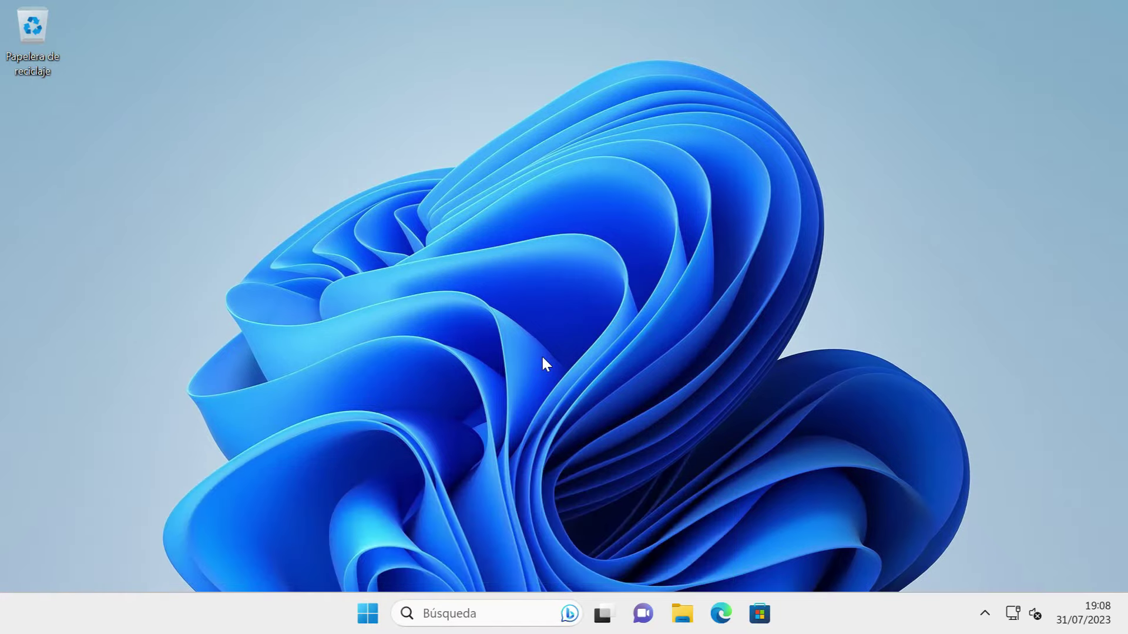
# Open the %localappdata% folder through the Run dialog and maximize its window.
pyautogui.press('super+r')
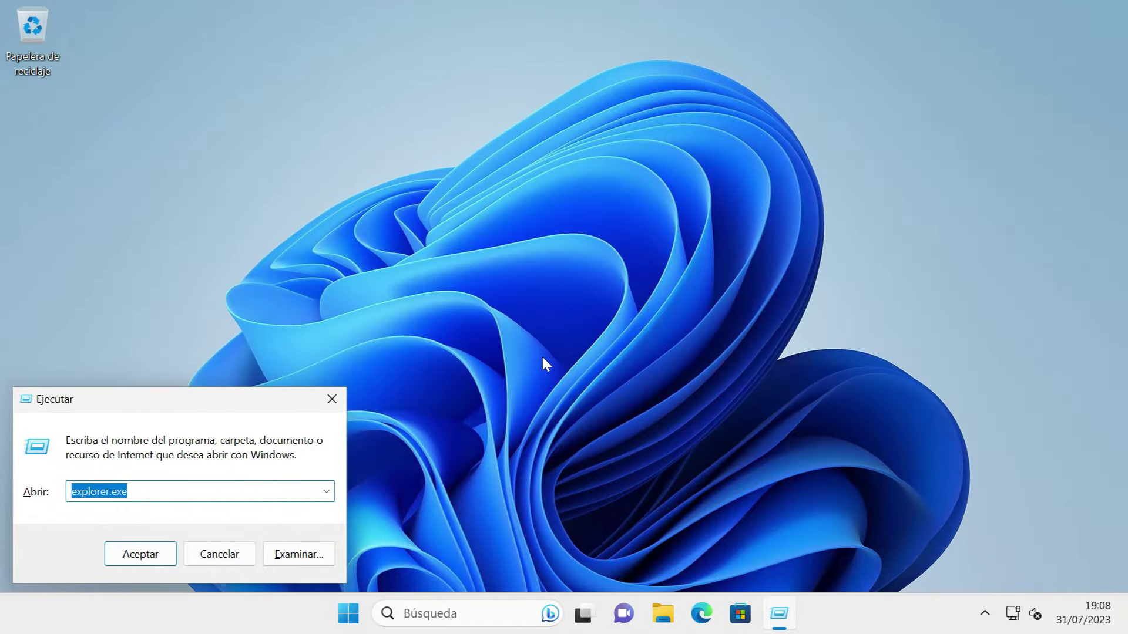
pyautogui.write('%localappdata%')
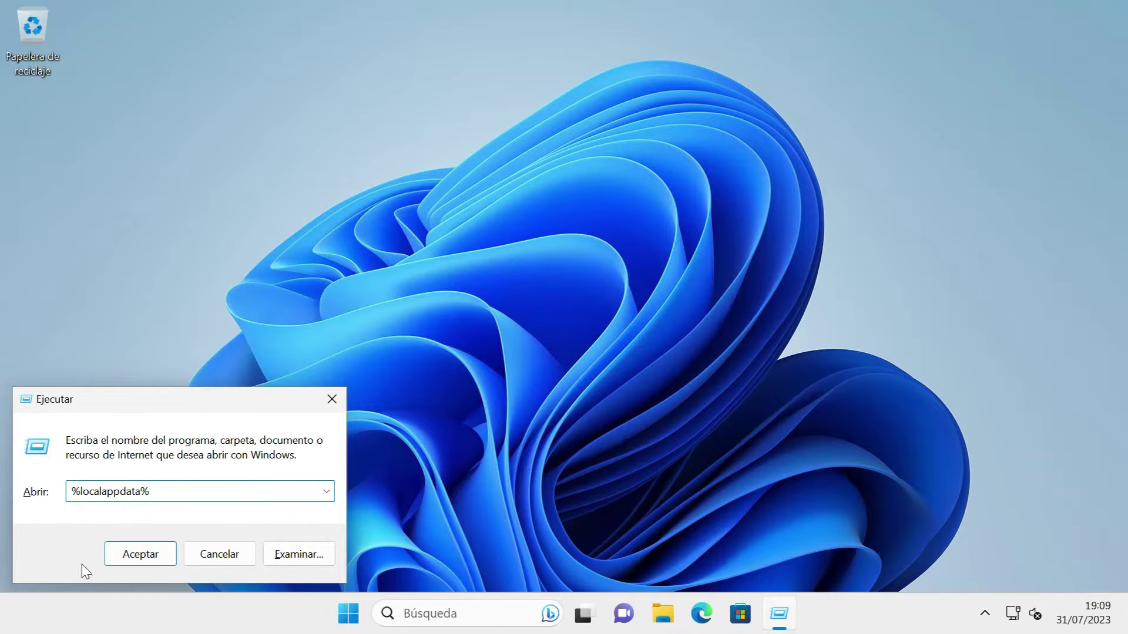
pyautogui.click(143, 557)
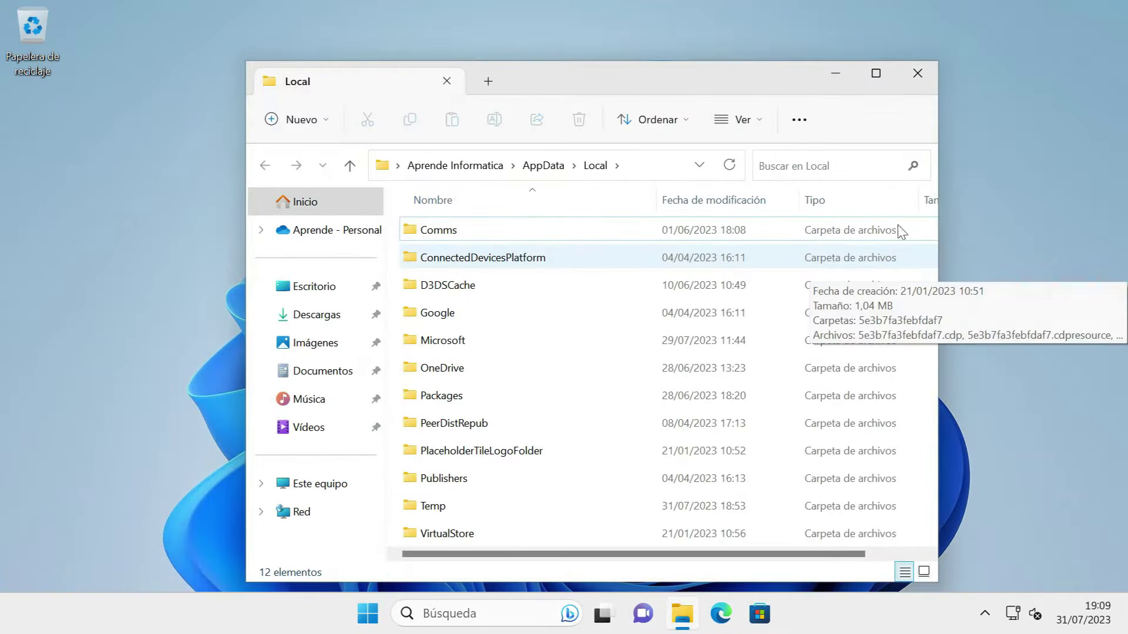
pyautogui.click(876, 75)
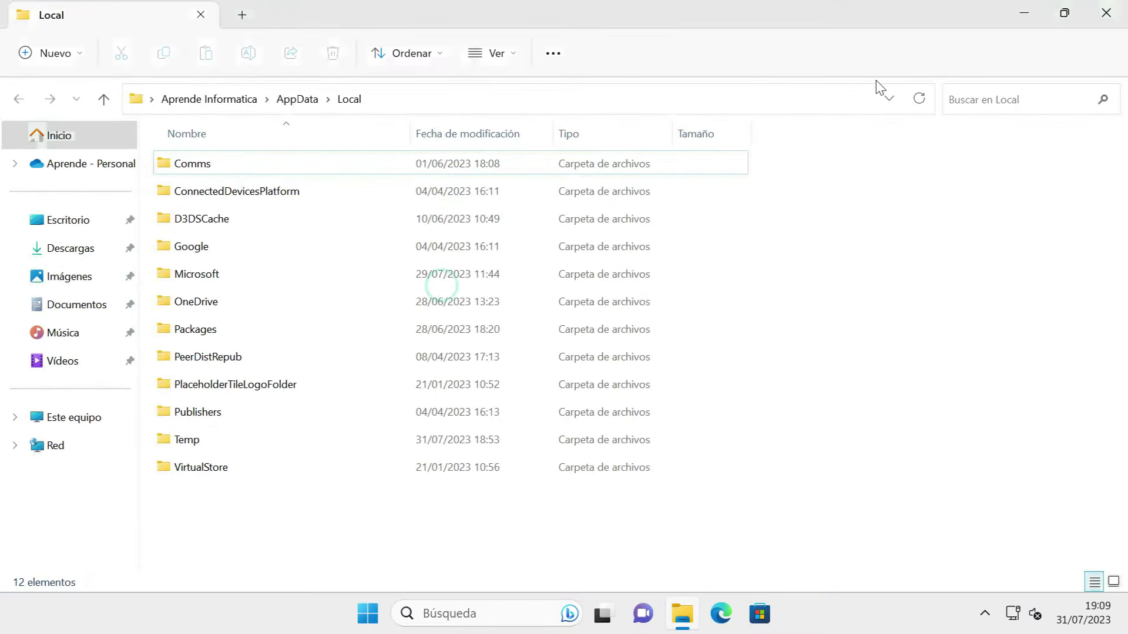
# Turn on the display of hidden items (Elementos ocultos) in the Local folder.
pyautogui.click(495, 54)
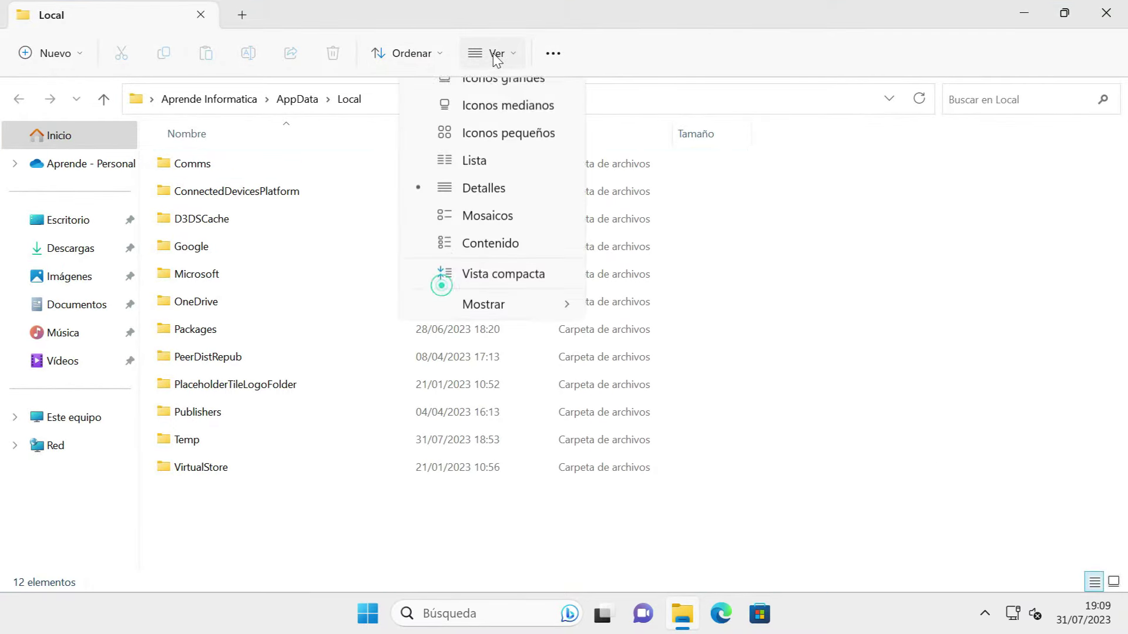
pyautogui.moveTo(515, 355)
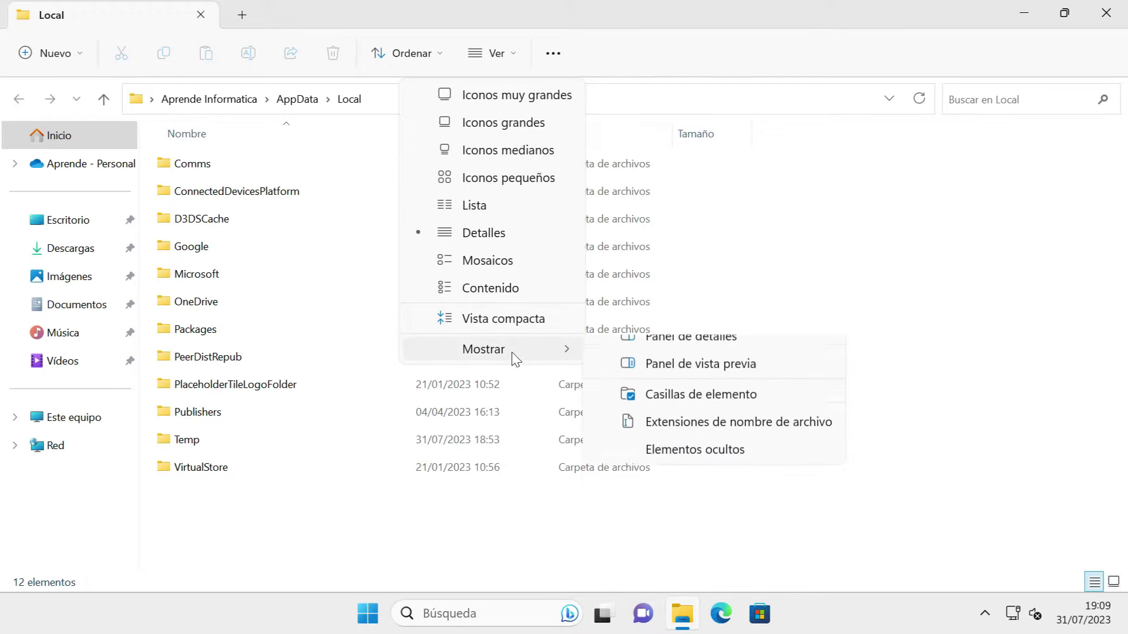
pyautogui.click(755, 507)
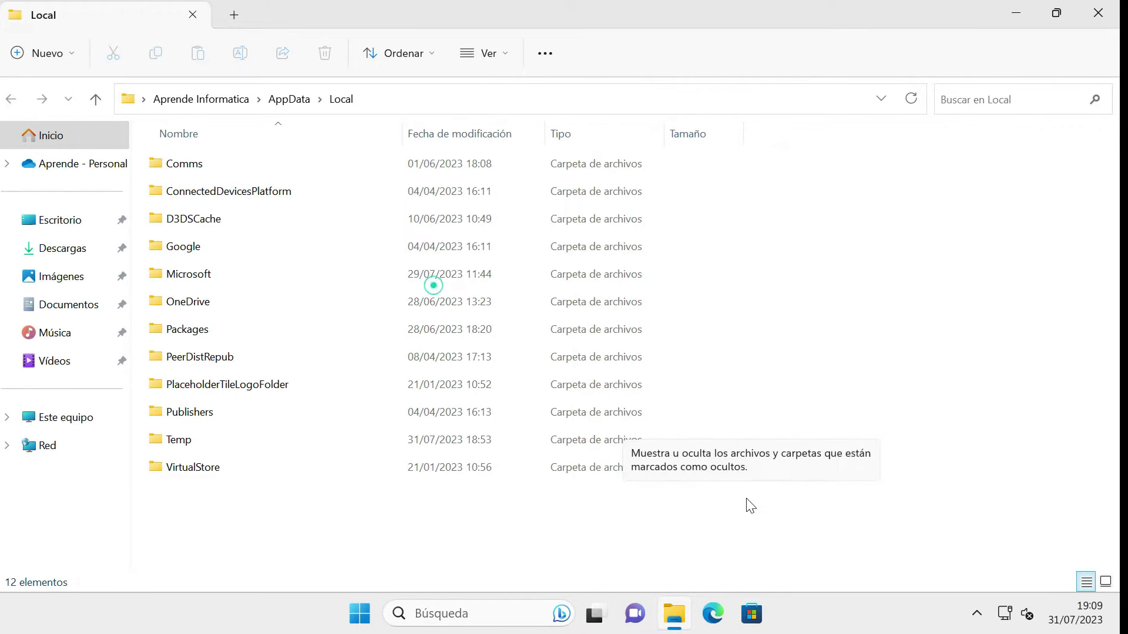
# Delete the IconCache database file from the Local folder and close the folder window.
pyautogui.click(194, 504)
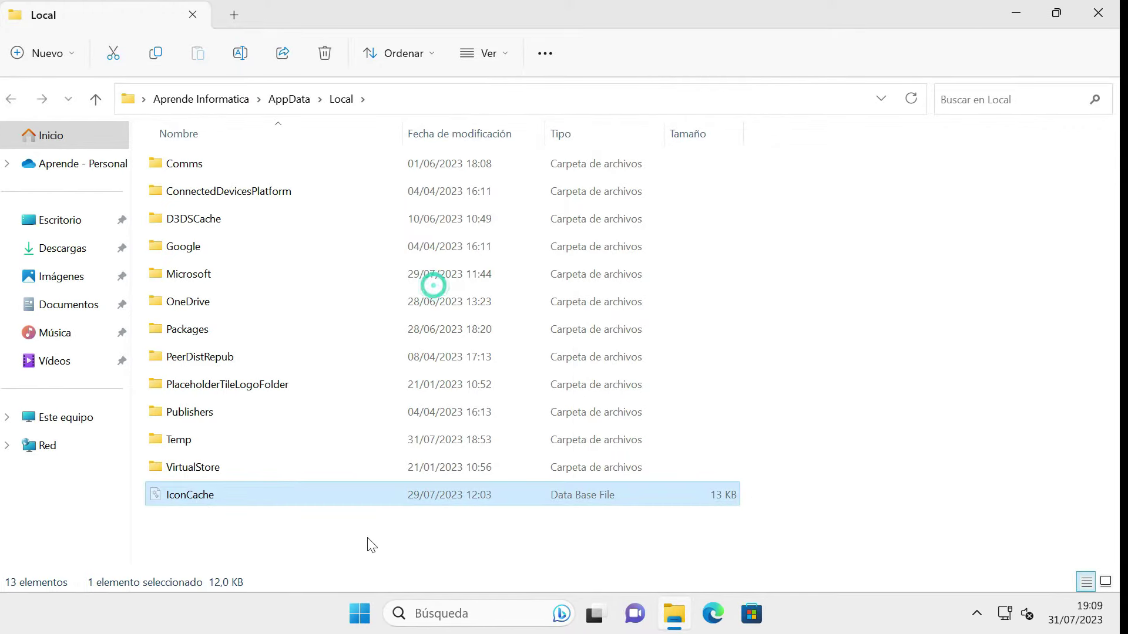
pyautogui.rightClick(221, 494)
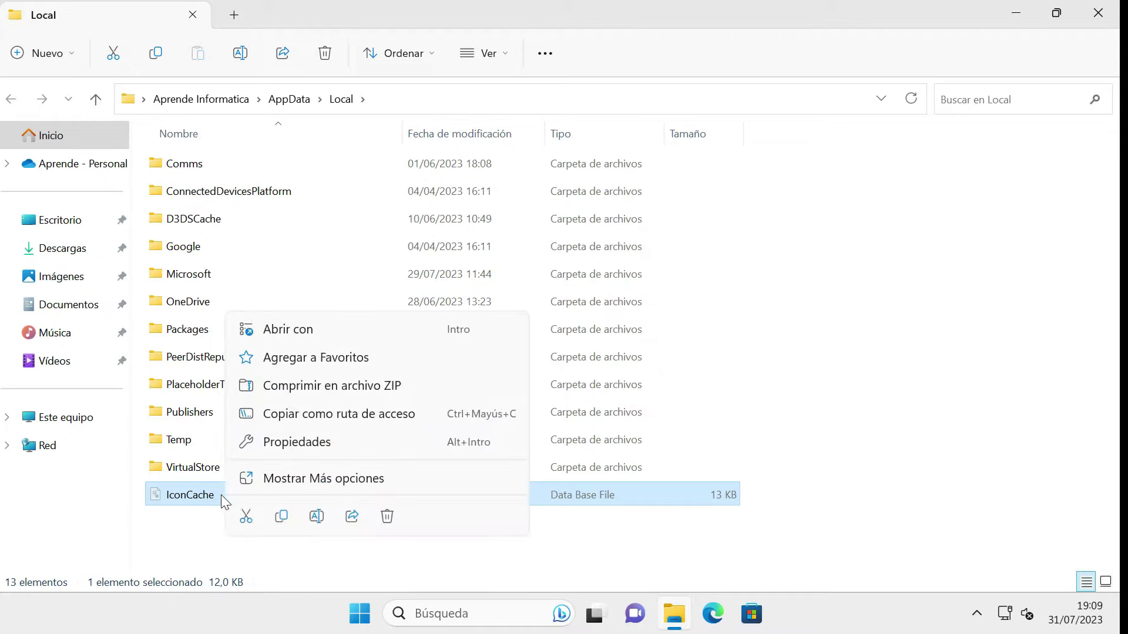
pyautogui.click(397, 520)
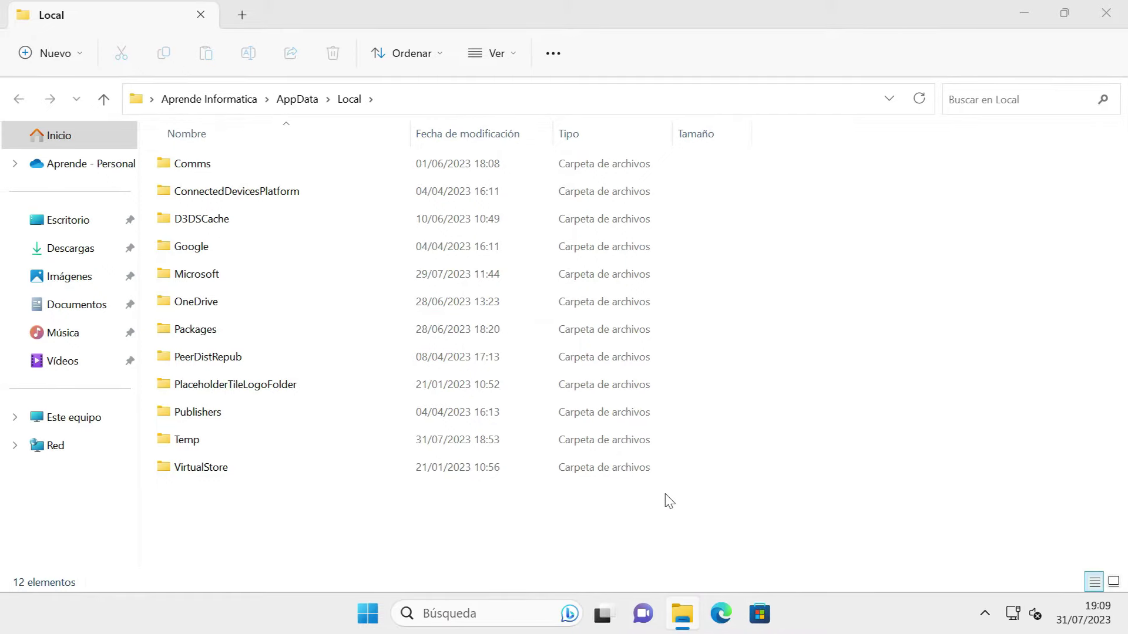
pyautogui.click(1110, 14)
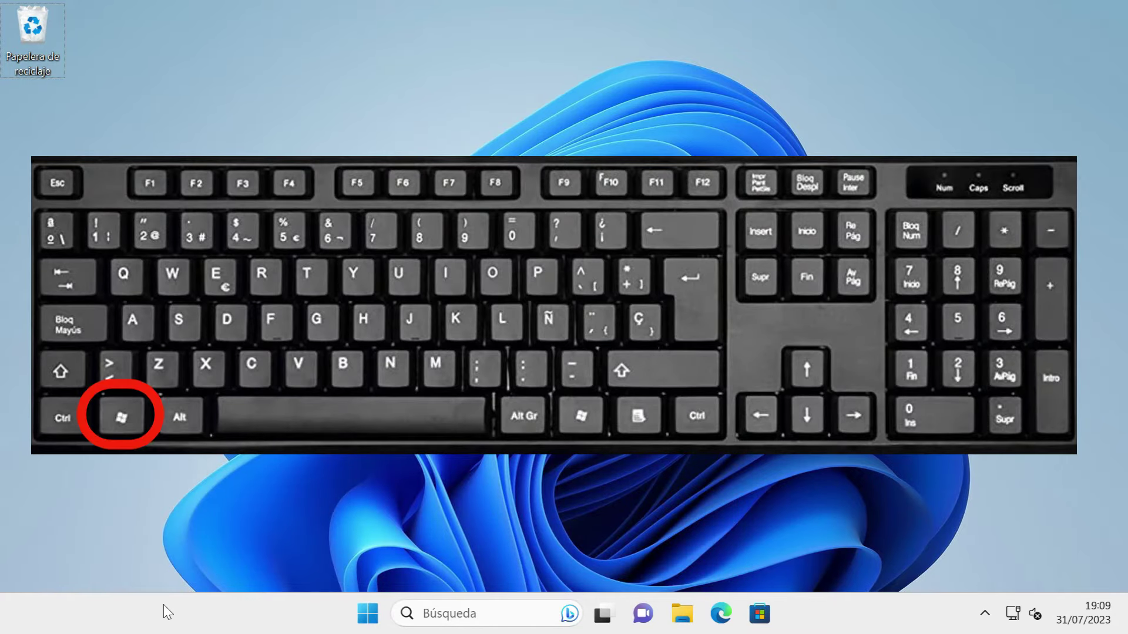
# Launch the Registry Editor by running regedit and allow it to make changes to the device.
pyautogui.press('super+r')
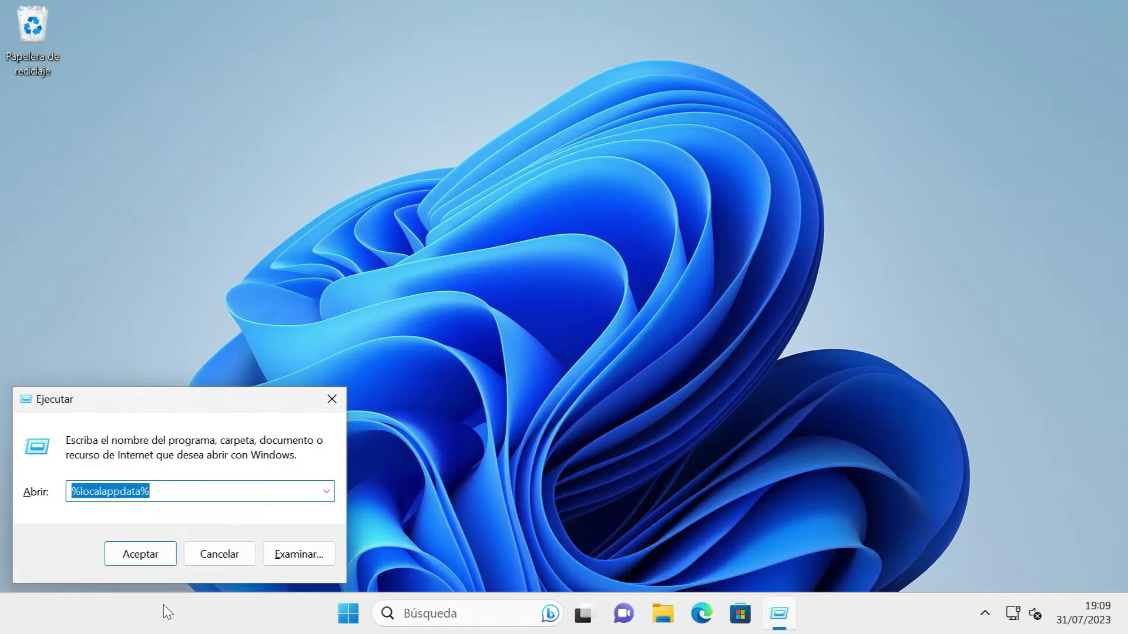
pyautogui.write('regedit')
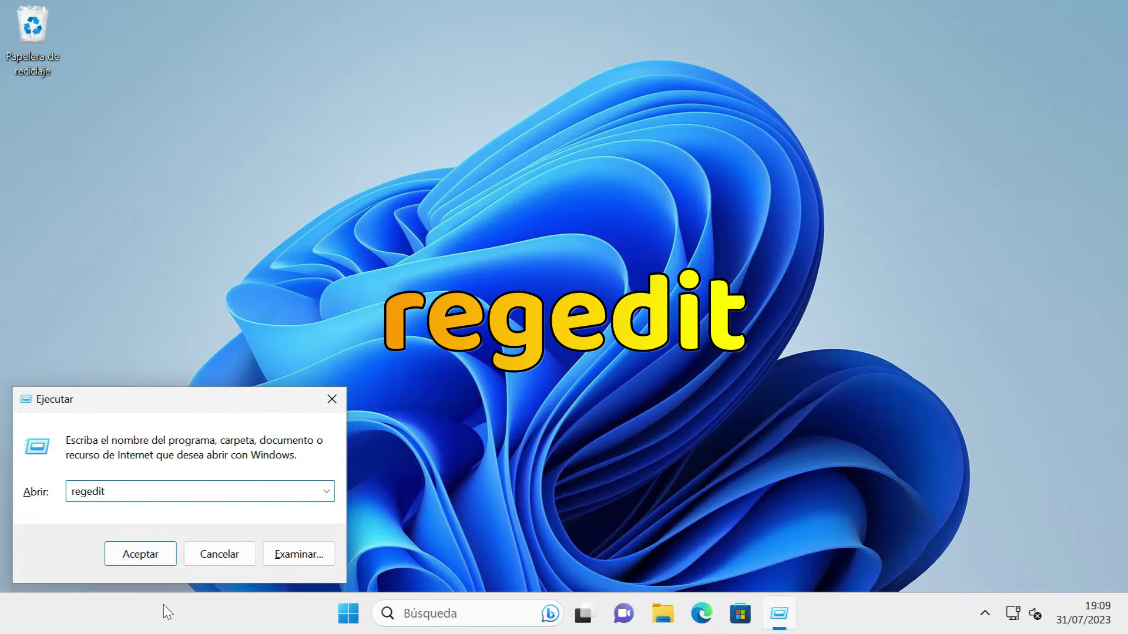
pyautogui.click(152, 556)
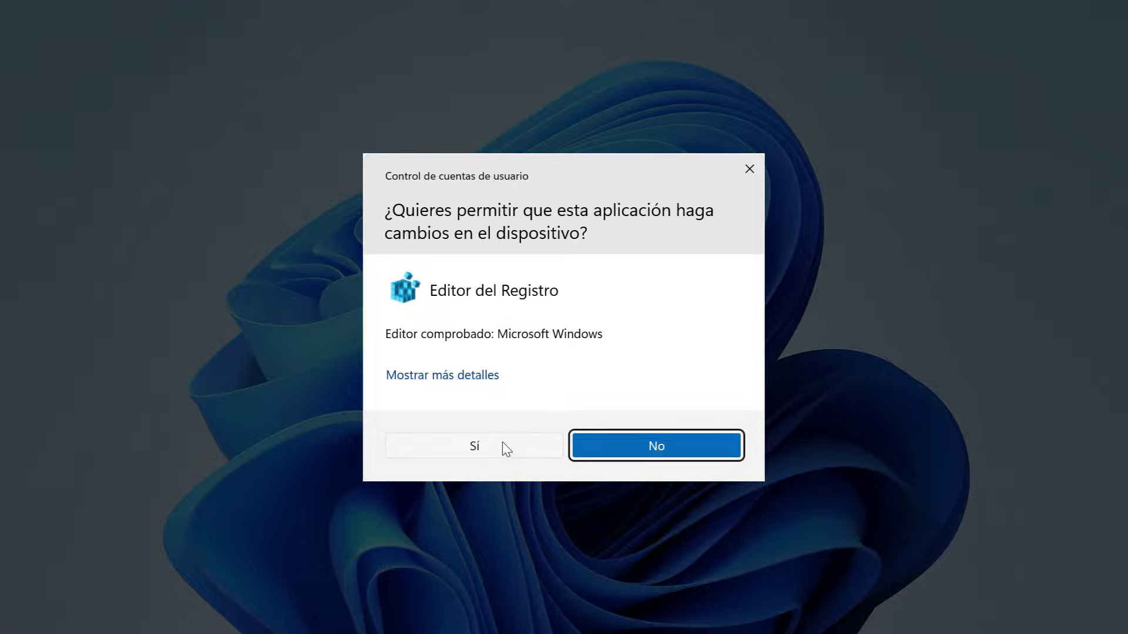
pyautogui.click(503, 446)
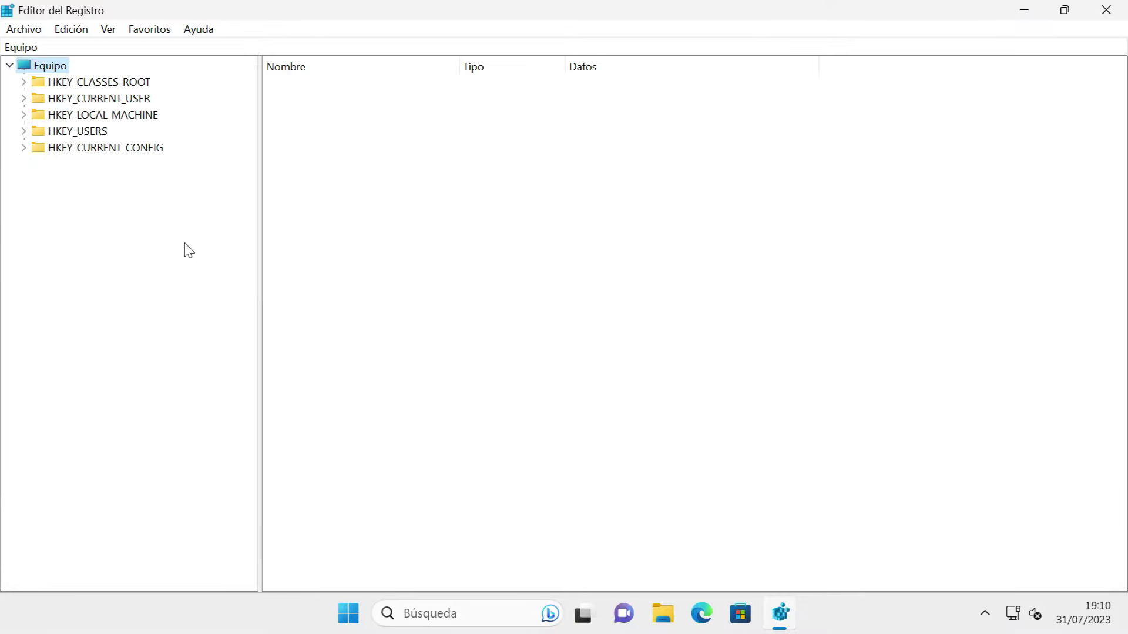
# Expand the registry tree down to HKEY_LOCAL_MACHINE\SOFTWARE\Microsoft.
pyautogui.click(59, 118)
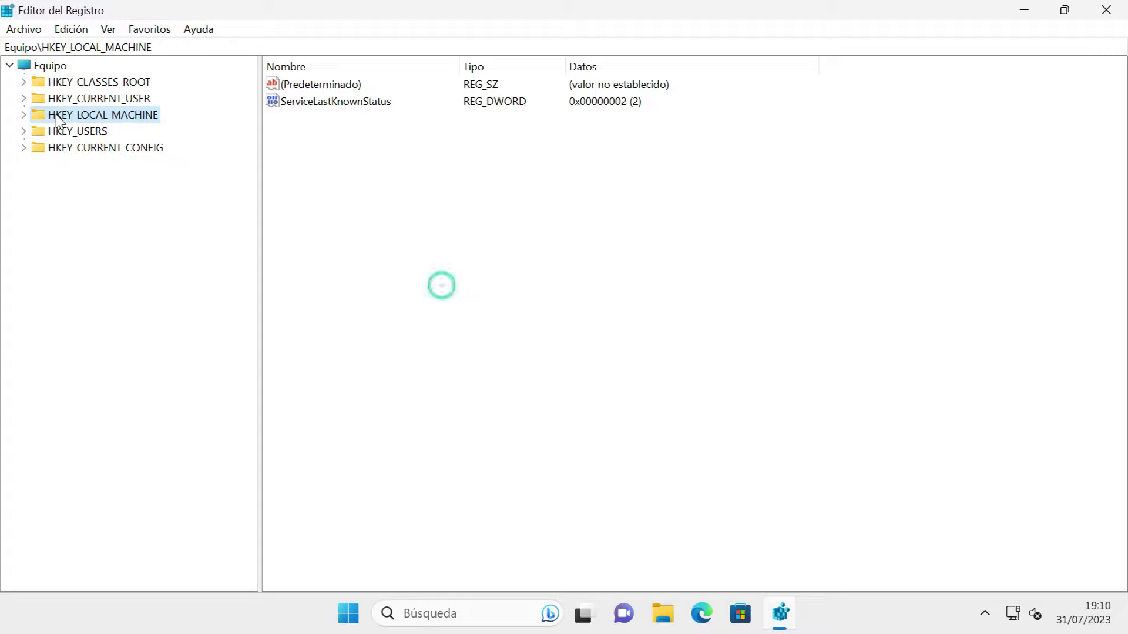
pyautogui.click(25, 115)
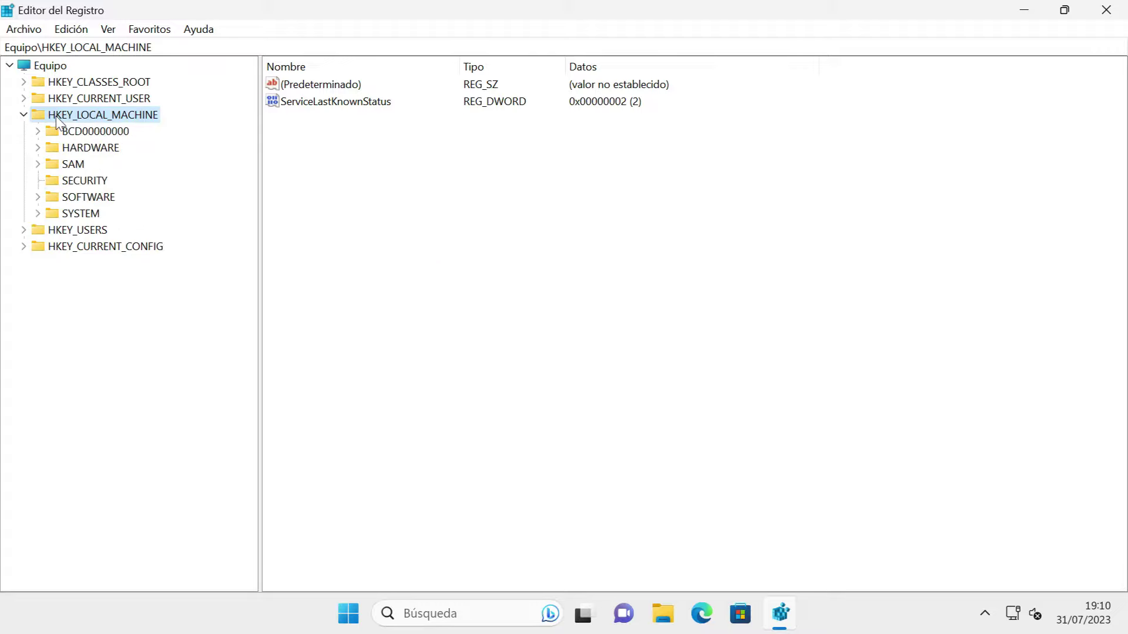
pyautogui.click(83, 198)
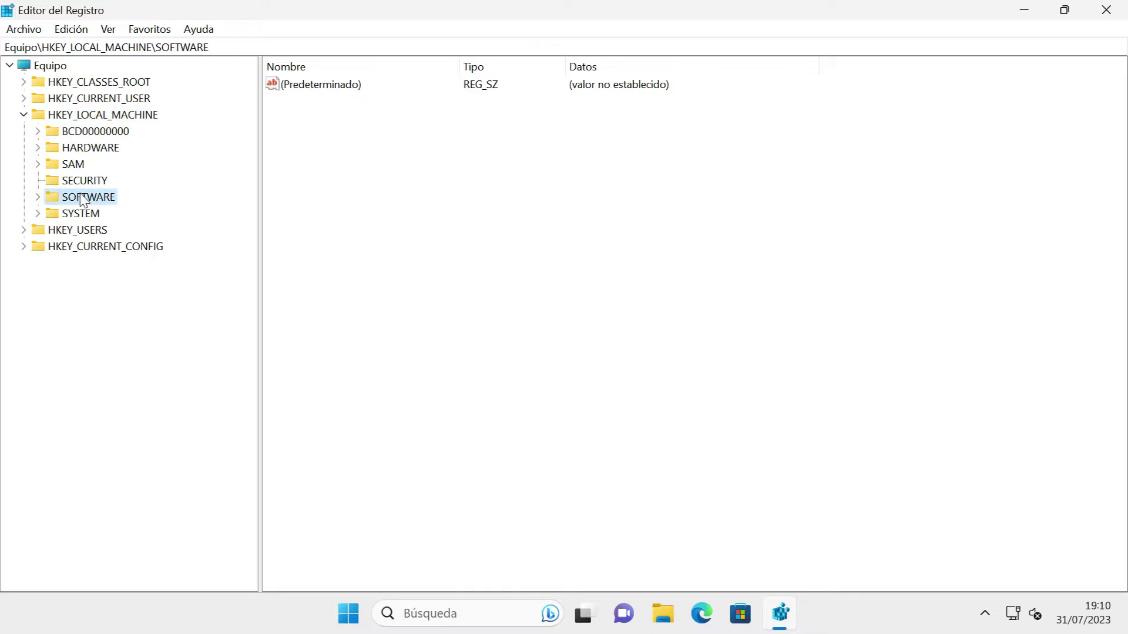
pyautogui.doubleClick(83, 198)
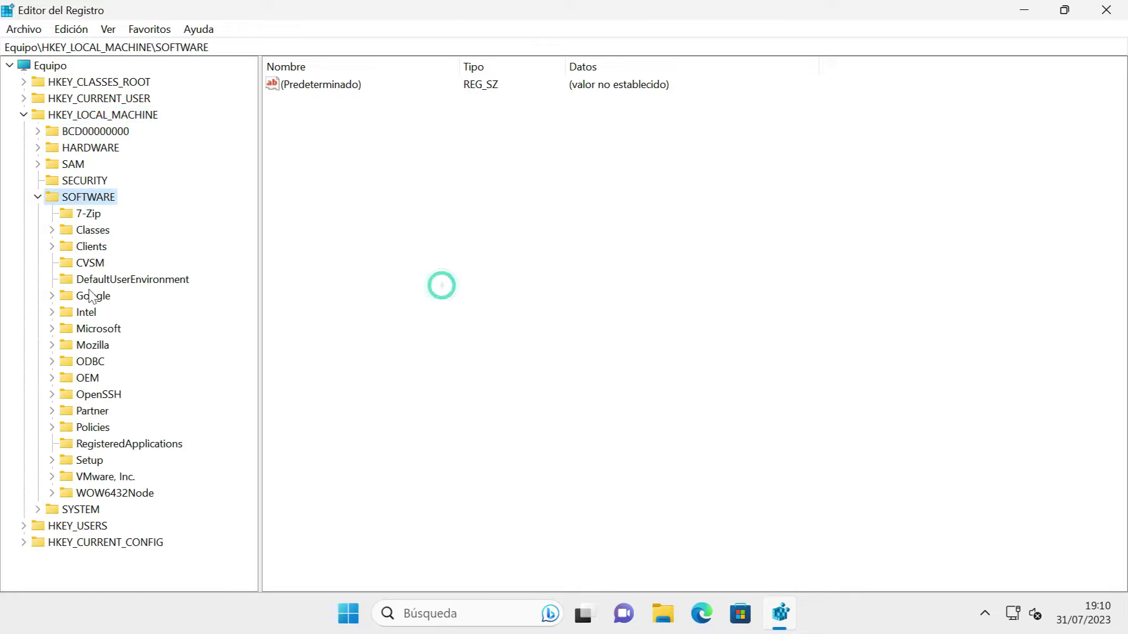
pyautogui.click(98, 332)
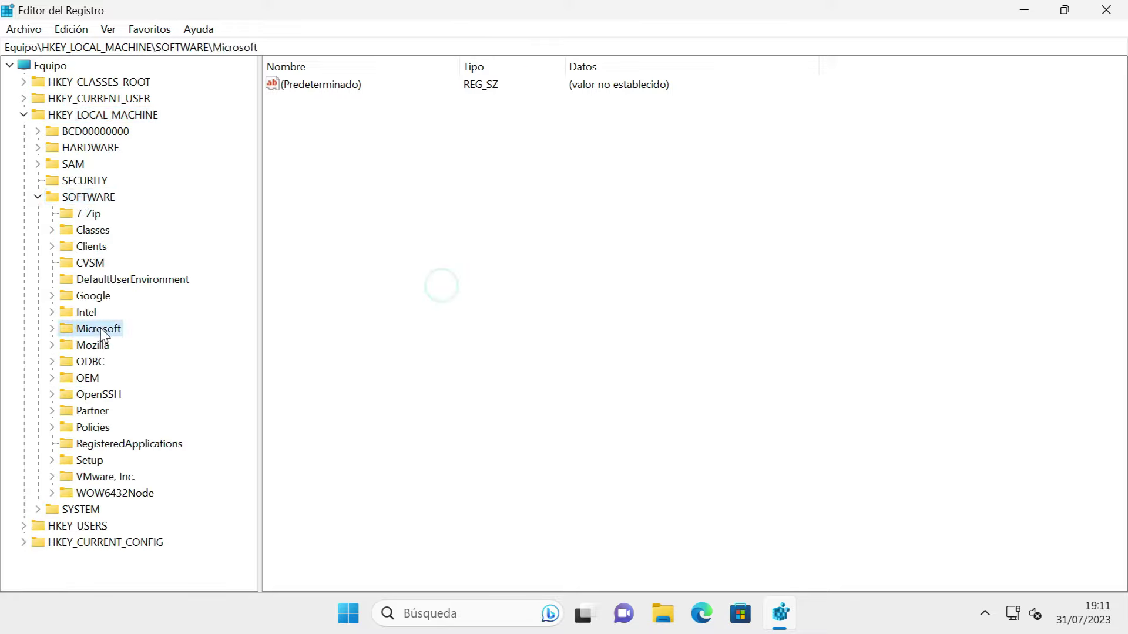
pyautogui.doubleClick(100, 330)
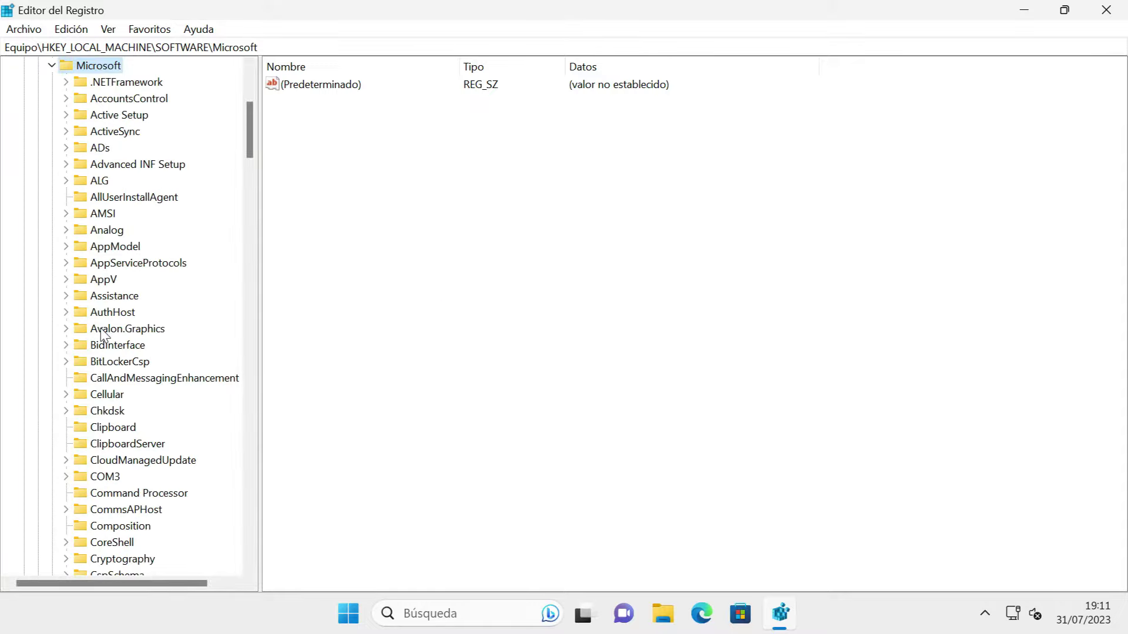
# Expand the Windows key under Microsoft and its CurrentVersion subkey.
pyautogui.scroll(-15, 101, 333)
pyautogui.scroll(-20, 101, 334)
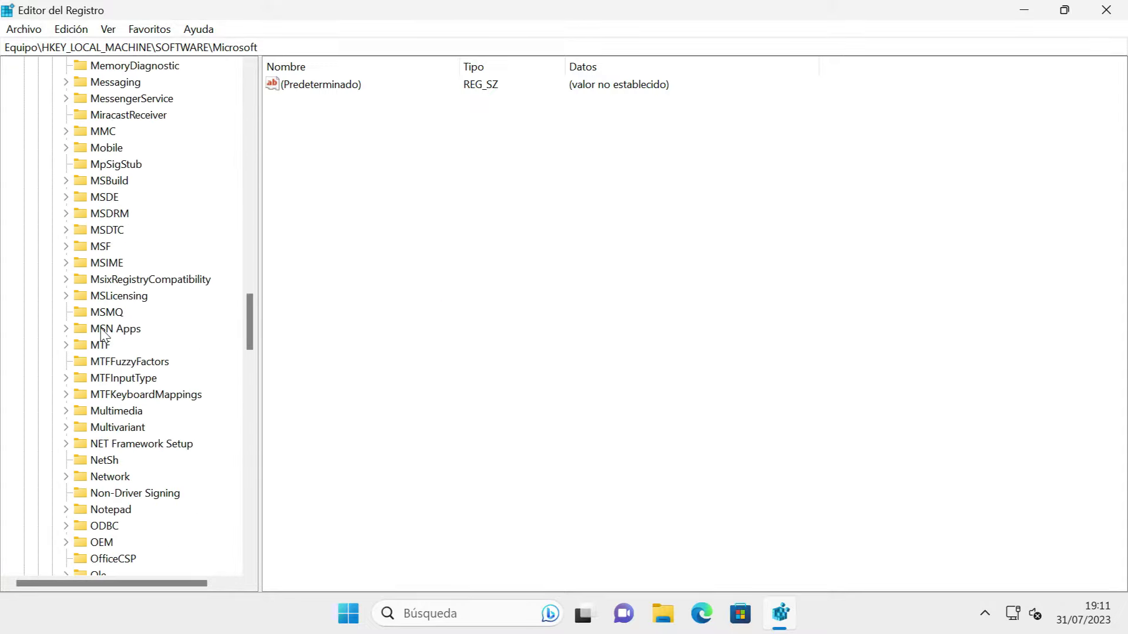
pyautogui.scroll(-9, 101, 334)
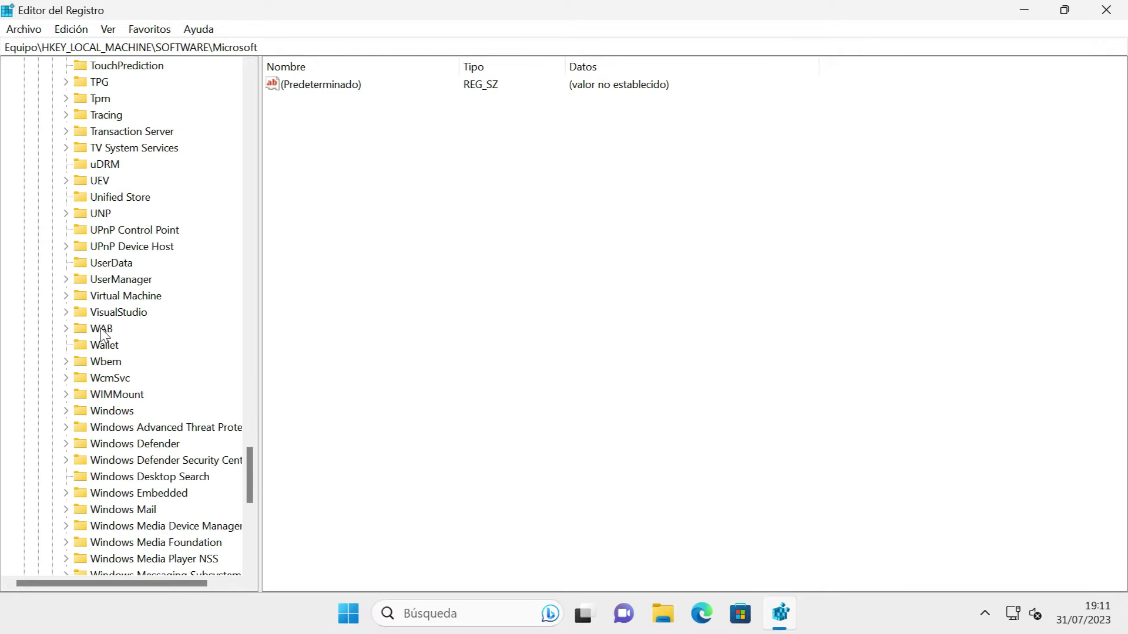
pyautogui.click(112, 362)
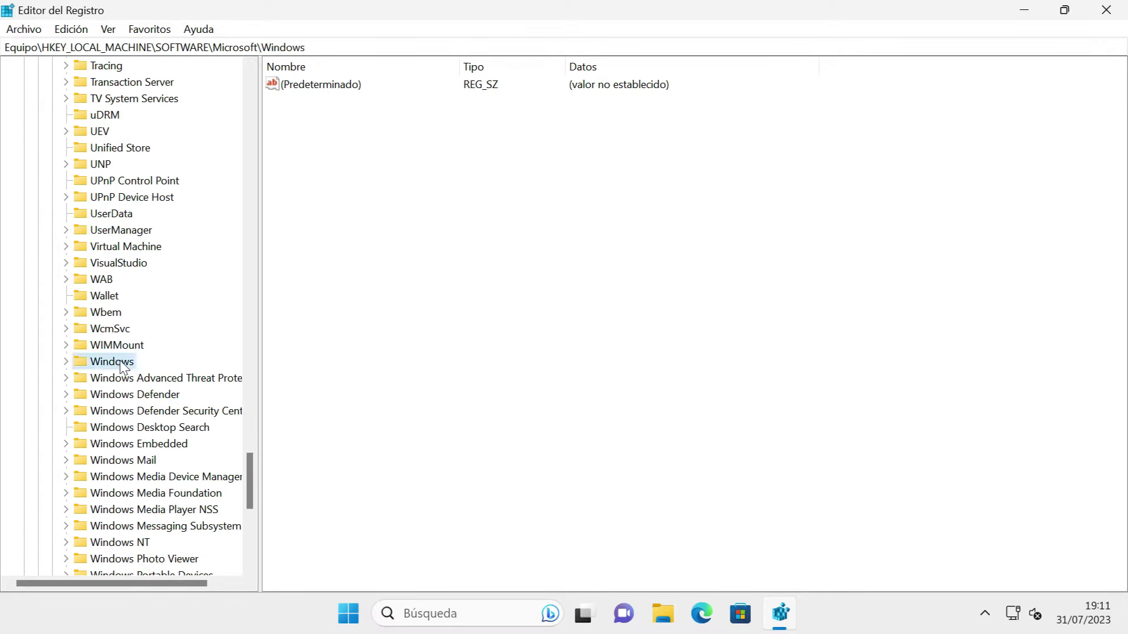
pyautogui.doubleClick(120, 363)
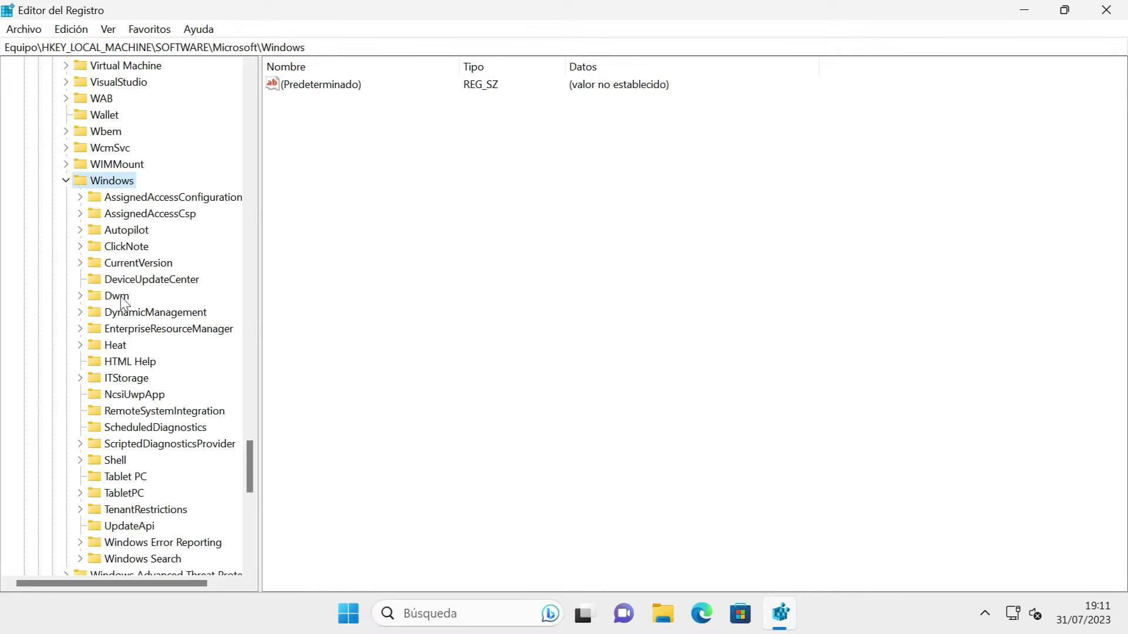
pyautogui.click(130, 265)
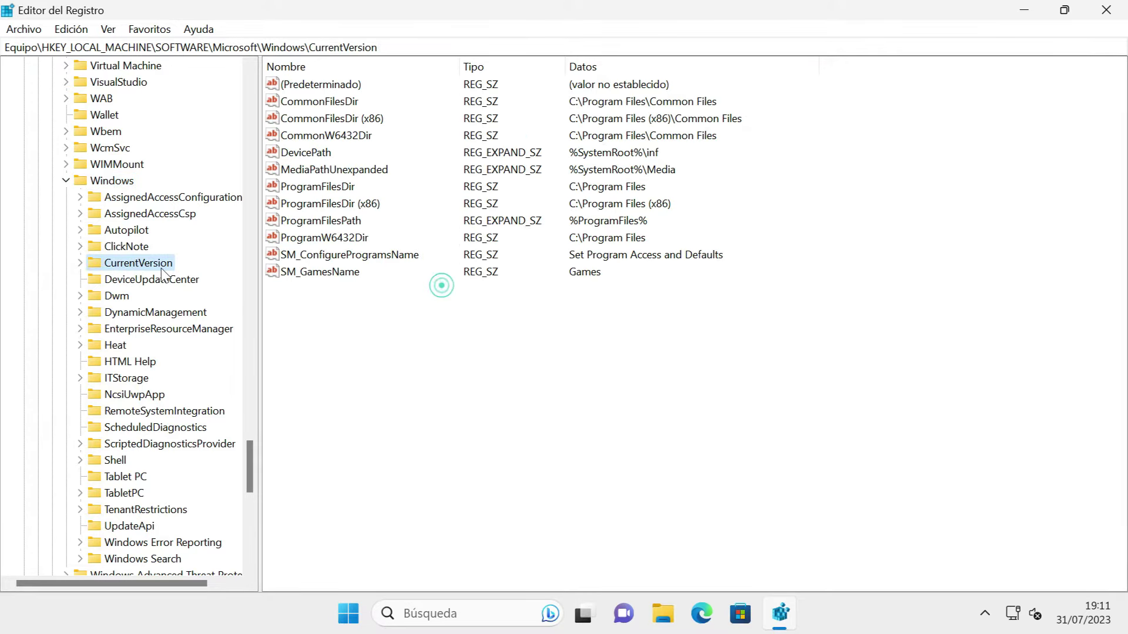
pyautogui.doubleClick(156, 265)
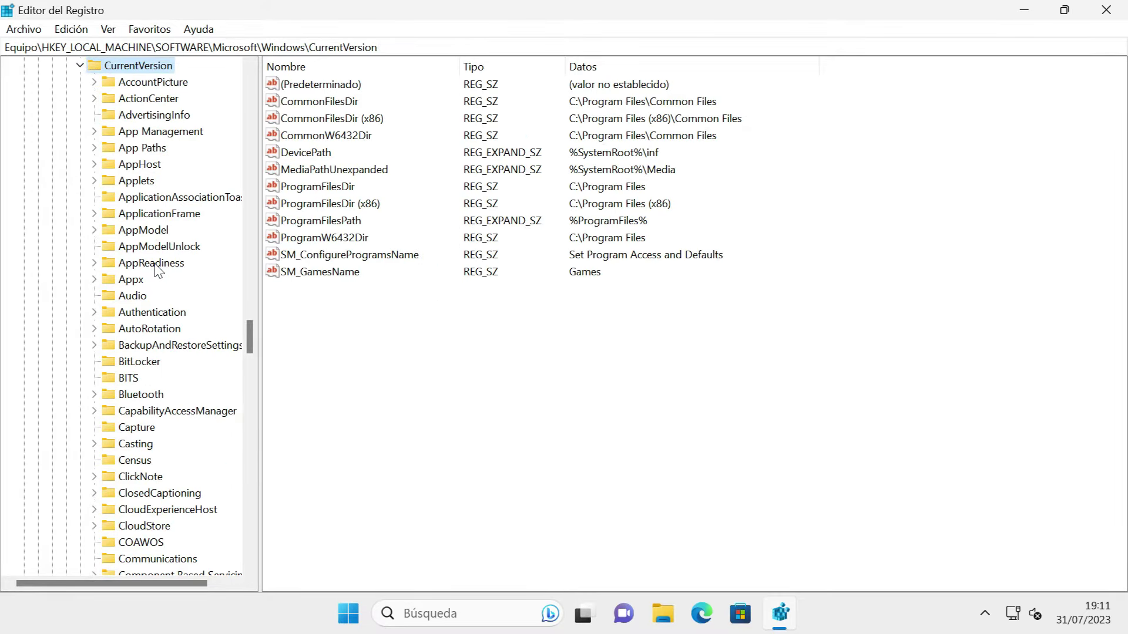
# Within CurrentVersion, expand Shell and Update and select the Packages key.
pyautogui.scroll(-8, 155, 268)
pyautogui.scroll(-18, 157, 270)
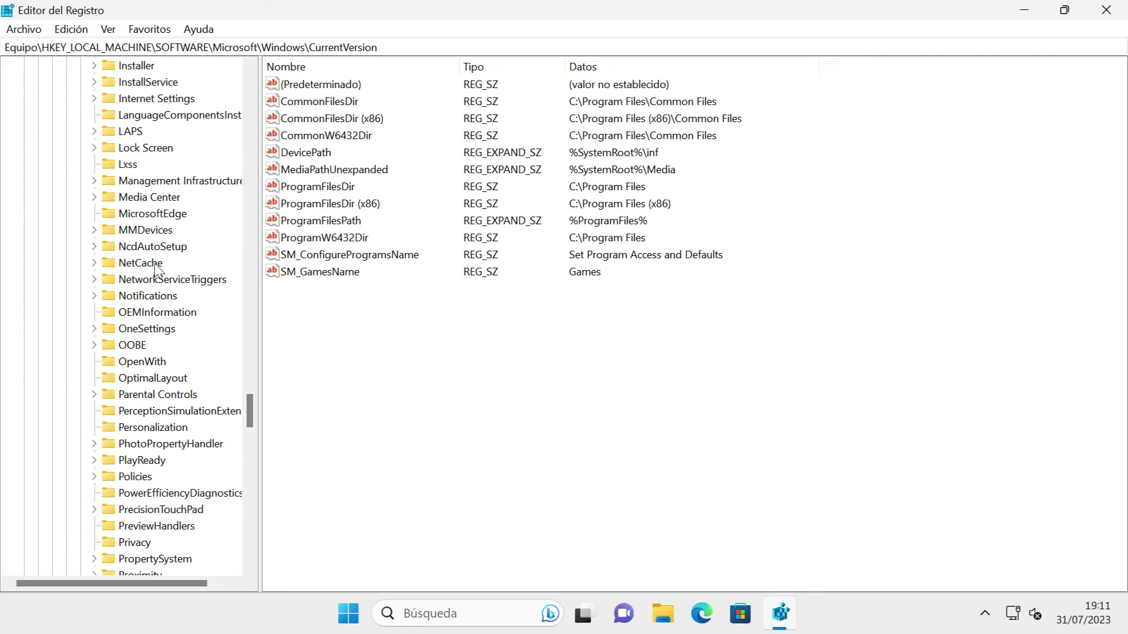
pyautogui.scroll(-6, 156, 267)
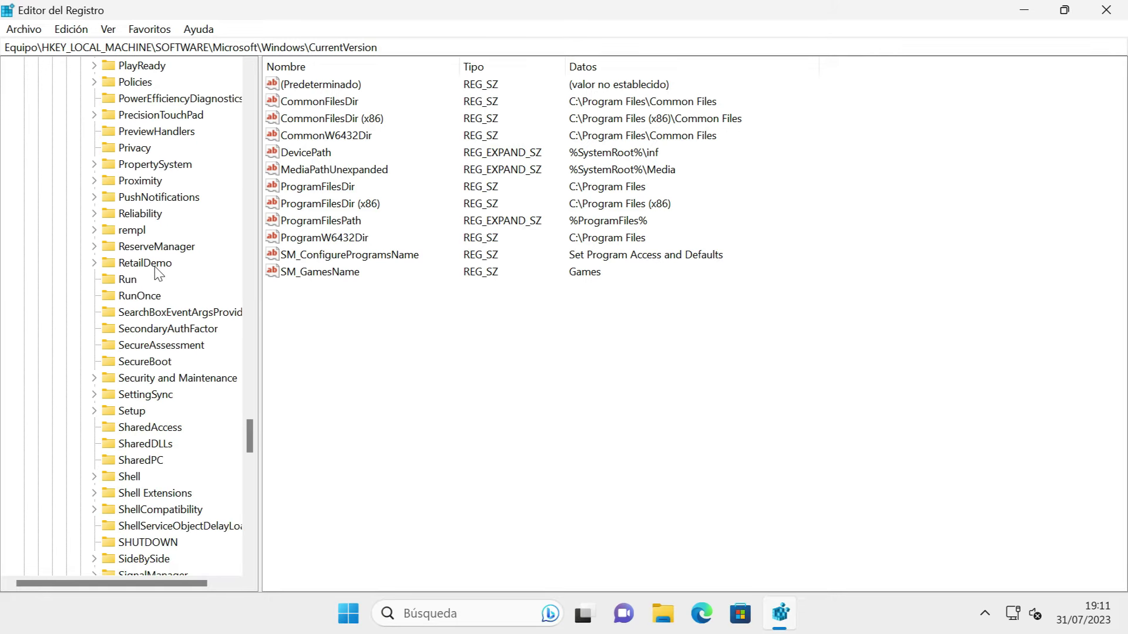
pyautogui.click(126, 428)
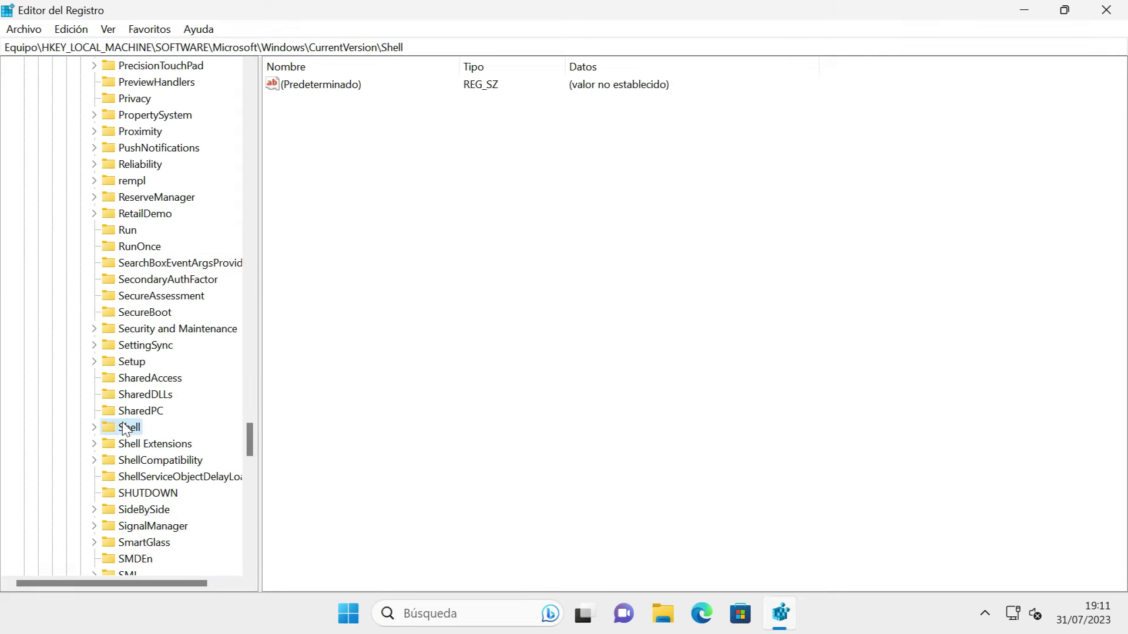
pyautogui.scroll(-4, 125, 423)
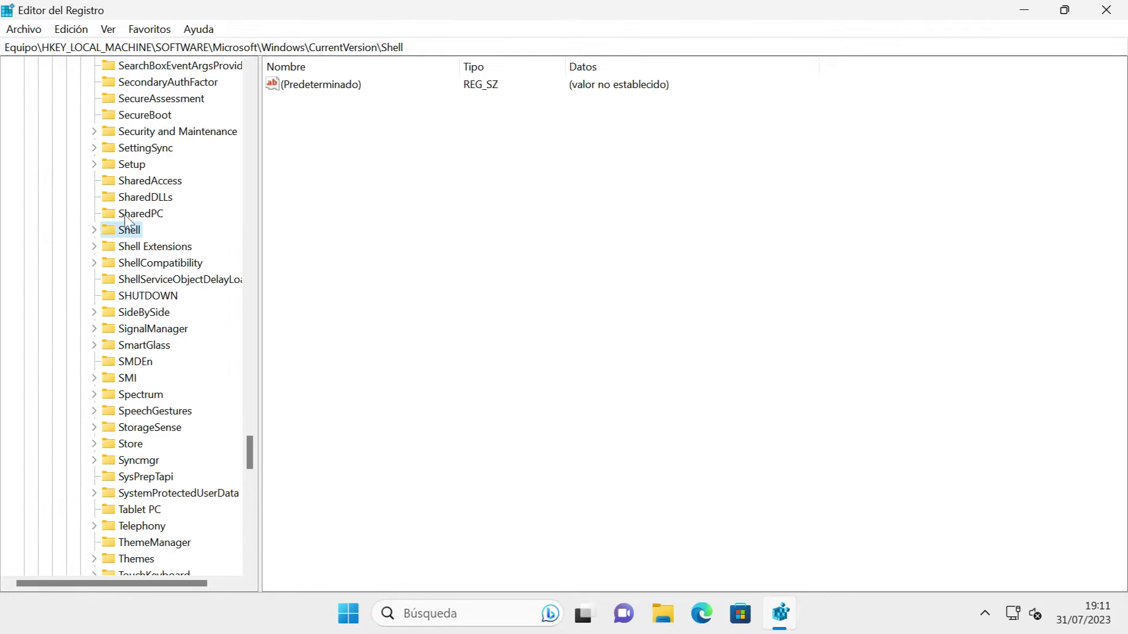
pyautogui.doubleClick(129, 230)
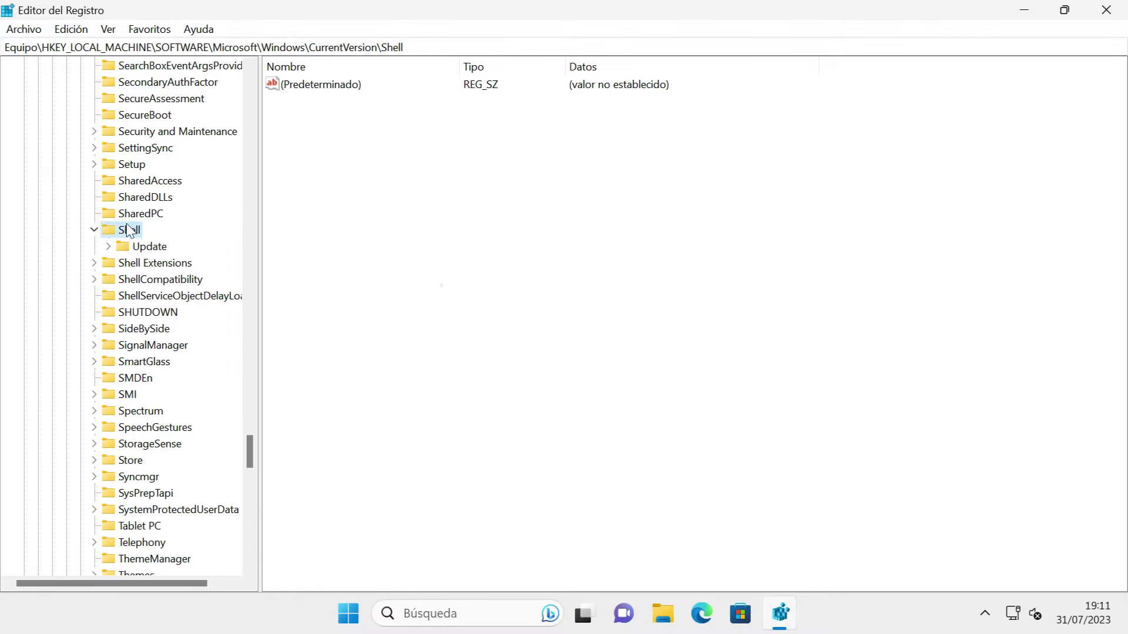
pyautogui.click(148, 249)
pyautogui.doubleClick(149, 247)
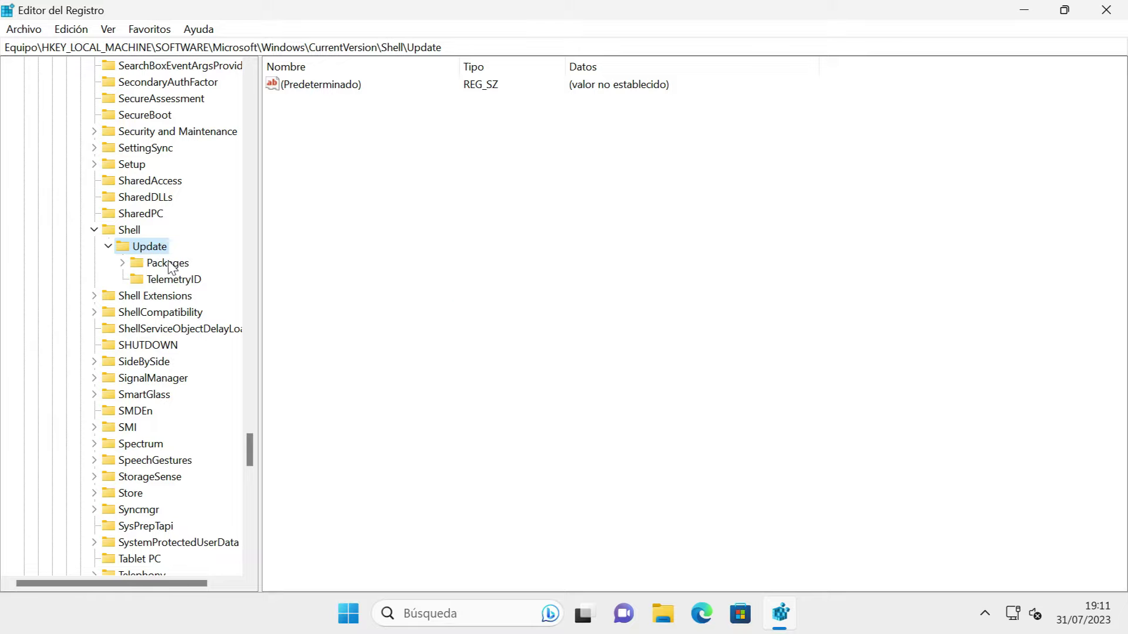
pyautogui.click(169, 264)
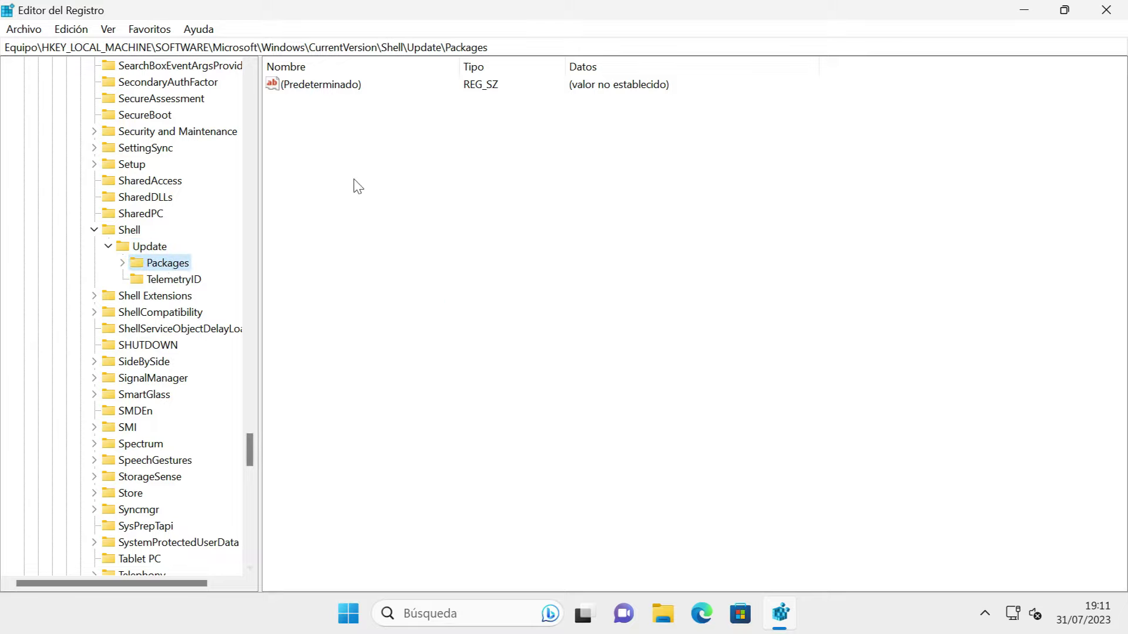
# Create a 32-bit DWORD value named UndockingDisabled in the Packages key.
pyautogui.rightClick(422, 183)
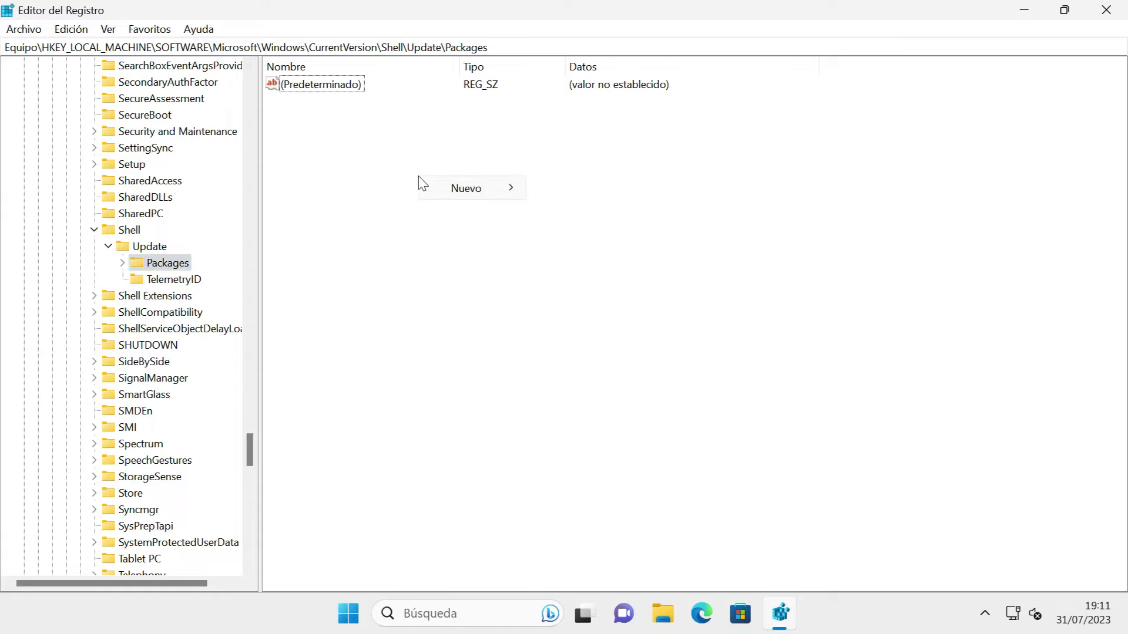
pyautogui.moveTo(469, 193)
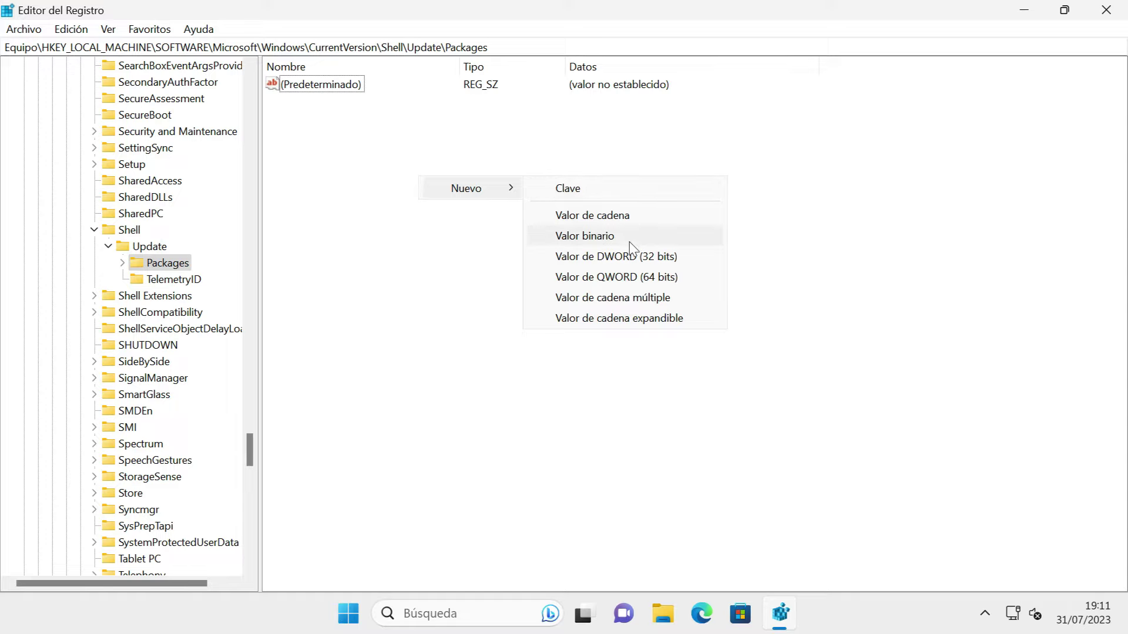
pyautogui.click(628, 260)
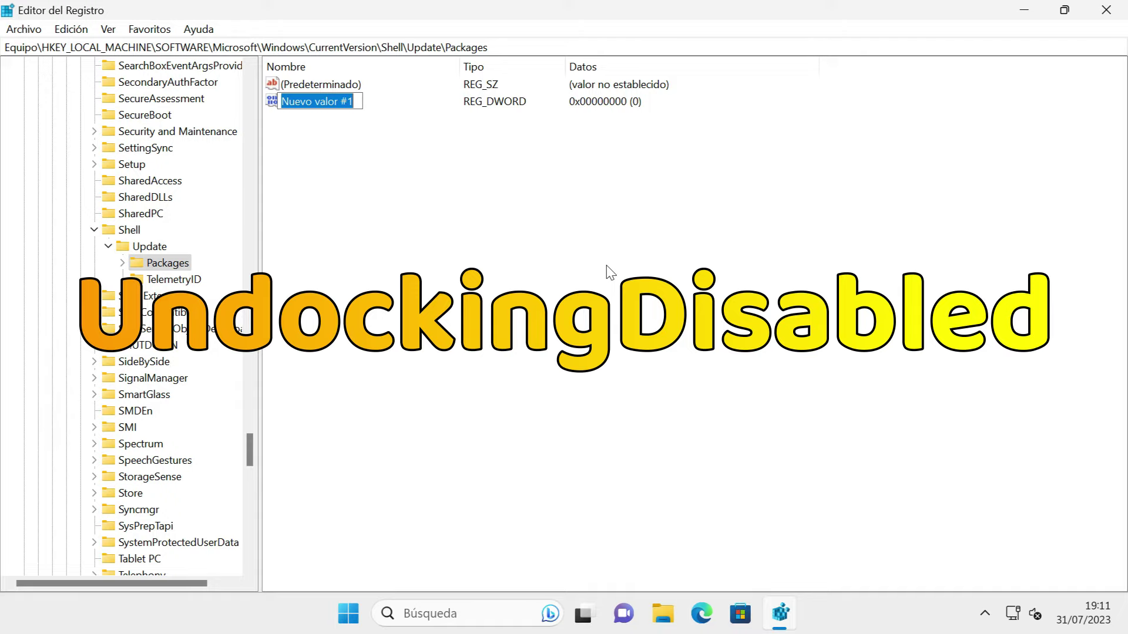
pyautogui.write('Undockin')
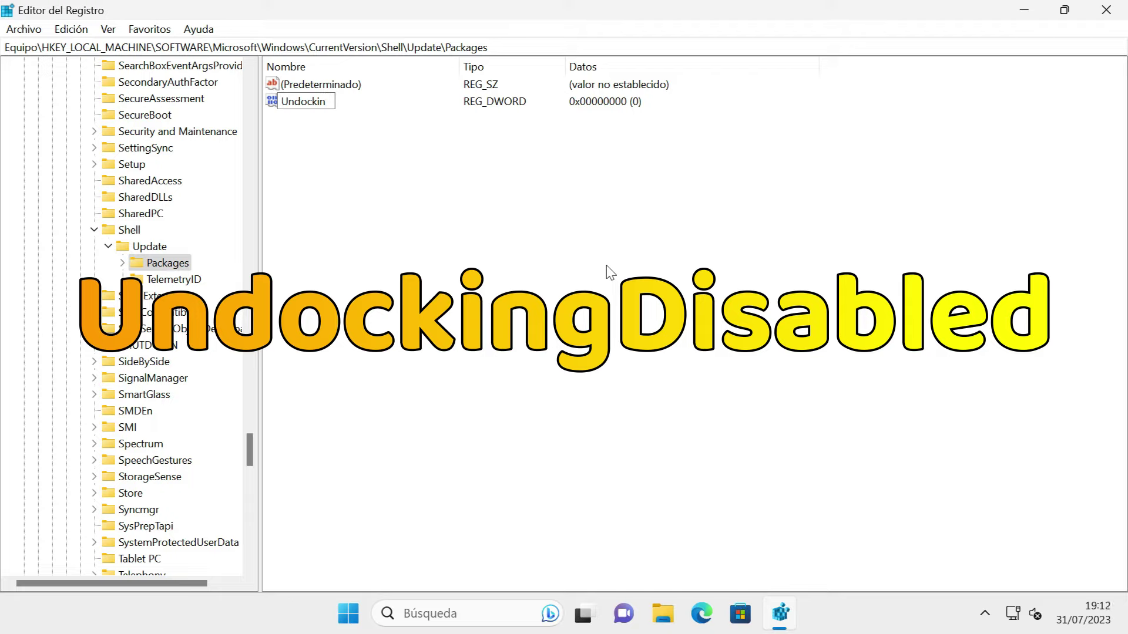
pyautogui.write('gDisabled')
pyautogui.press('Return')
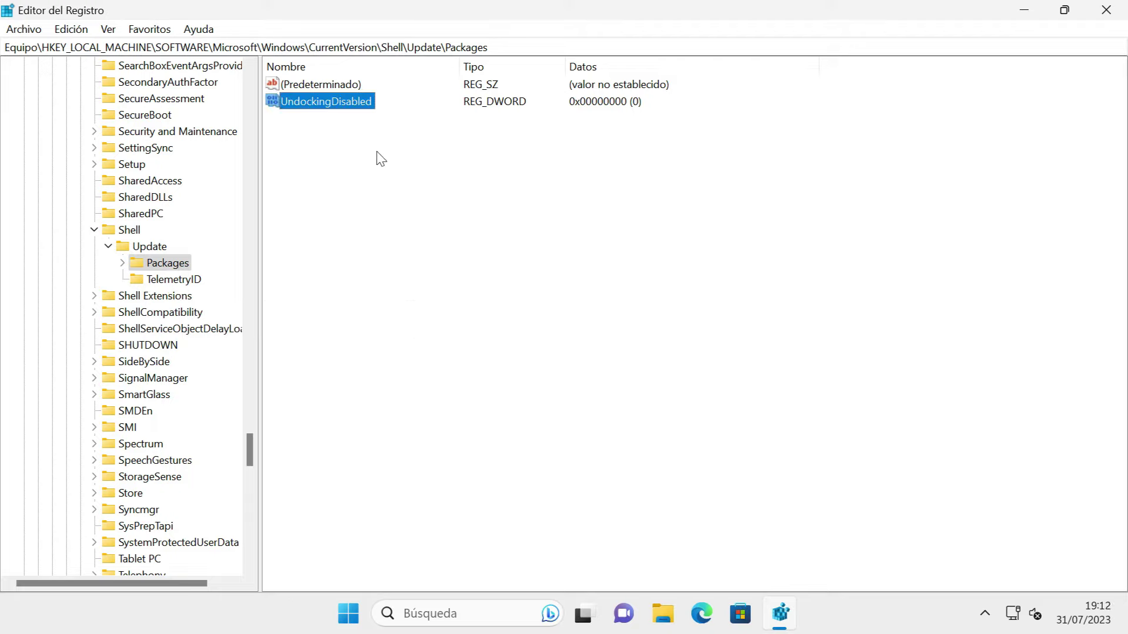
# Set the UndockingDisabled value data to 1 with the Decimal base and accept the change.
pyautogui.rightClick(359, 108)
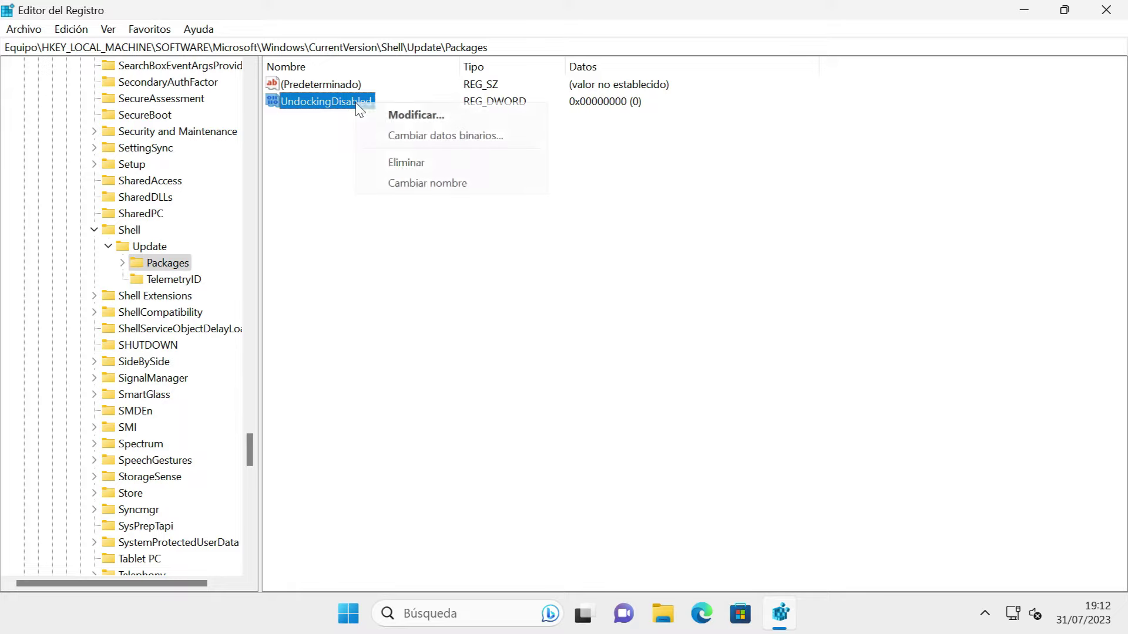
pyautogui.click(393, 115)
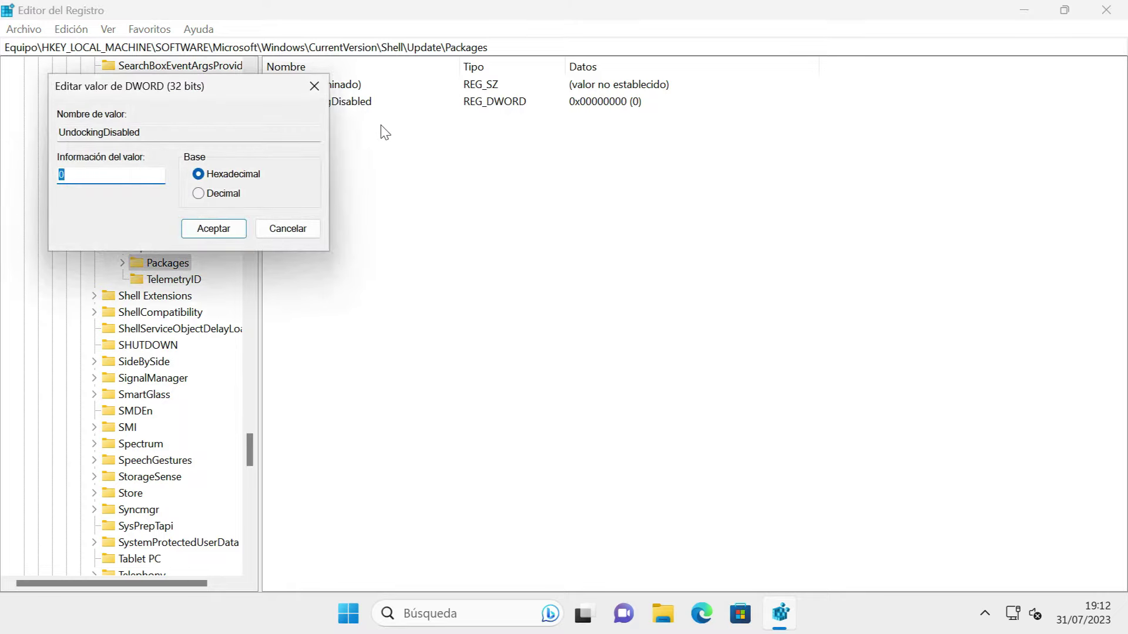
pyautogui.click(199, 193)
pyautogui.write('1')
pyautogui.click(222, 234)
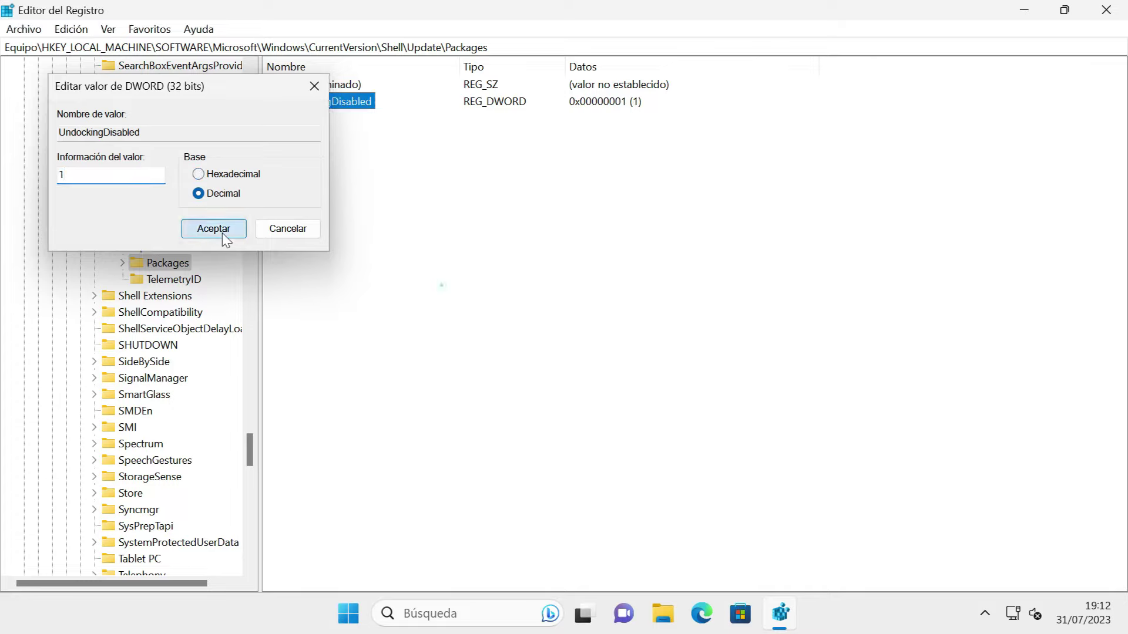